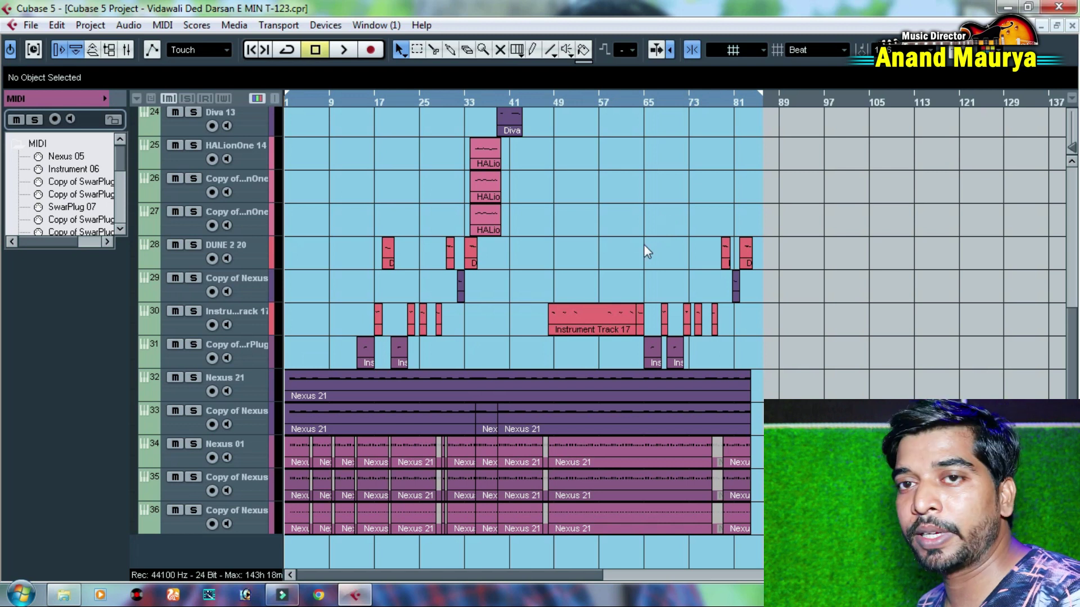
- Expand the Redam folder track and play back the beginning of the project
key(h)
key(h)
key(h)
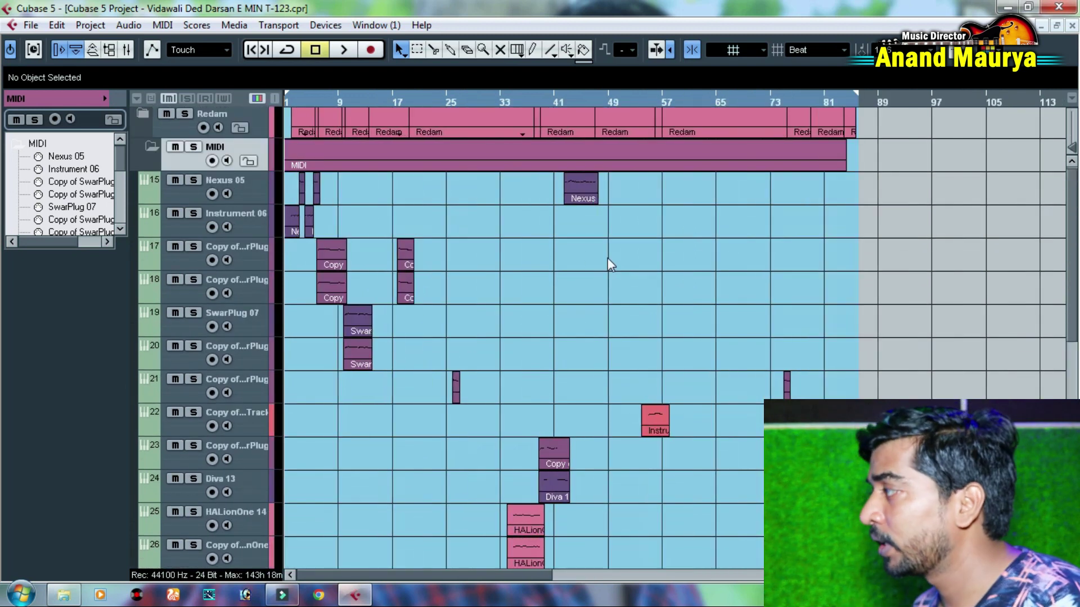
click(140, 116)
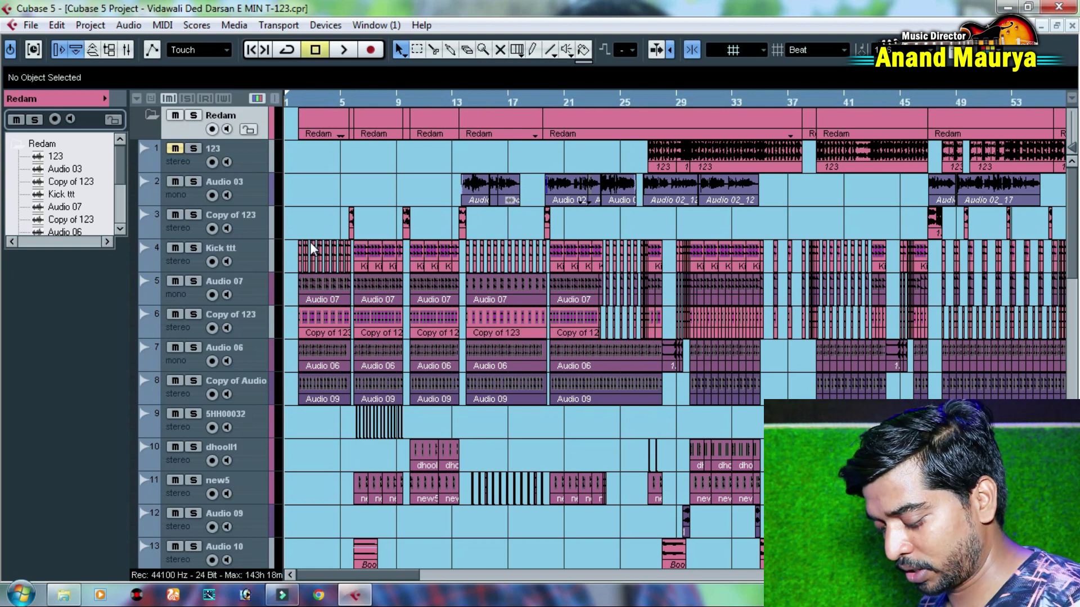
key(g)
drag(298, 104, 309, 136)
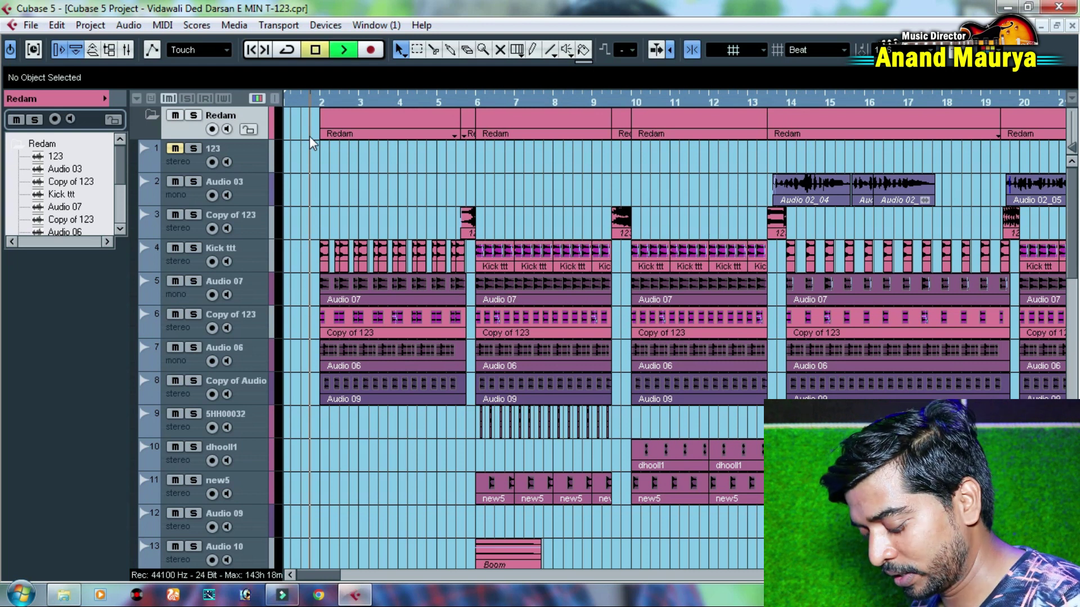
key(h)
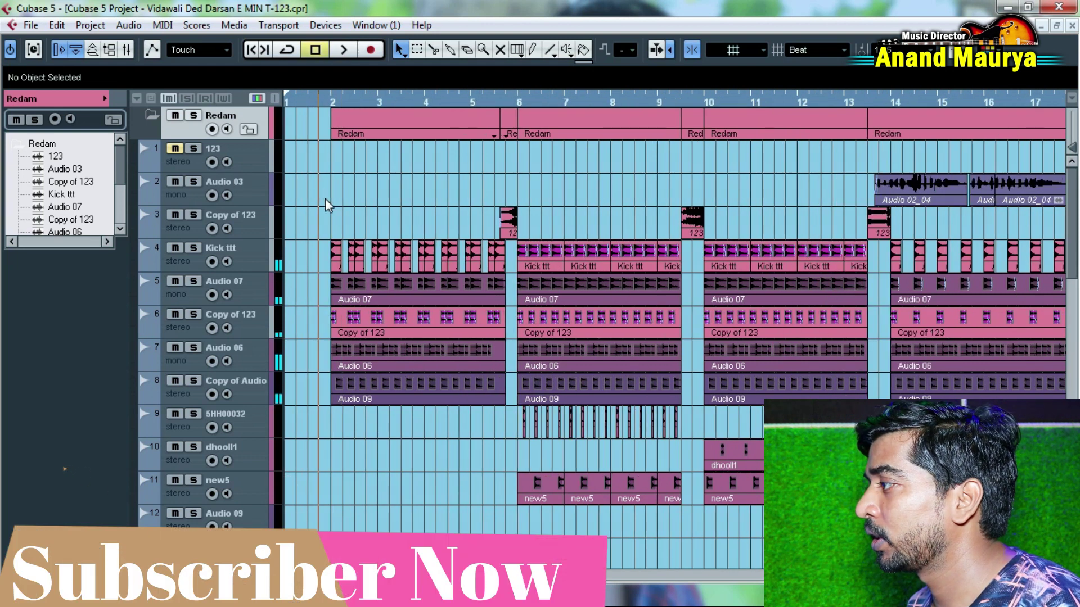
- Select all the MIDI parts from the last track up to Nexus 05 and open them together in the Key Editor
scroll(325, 198, down, 5)
key(g)
key(g)
key(g)
key(g)
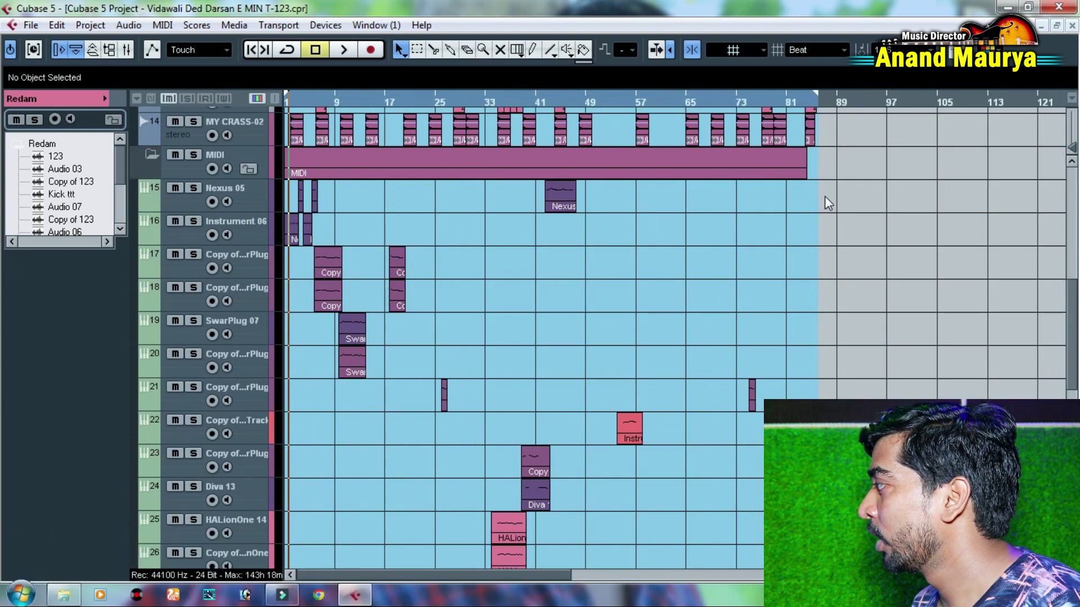
scroll(824, 199, down, 5)
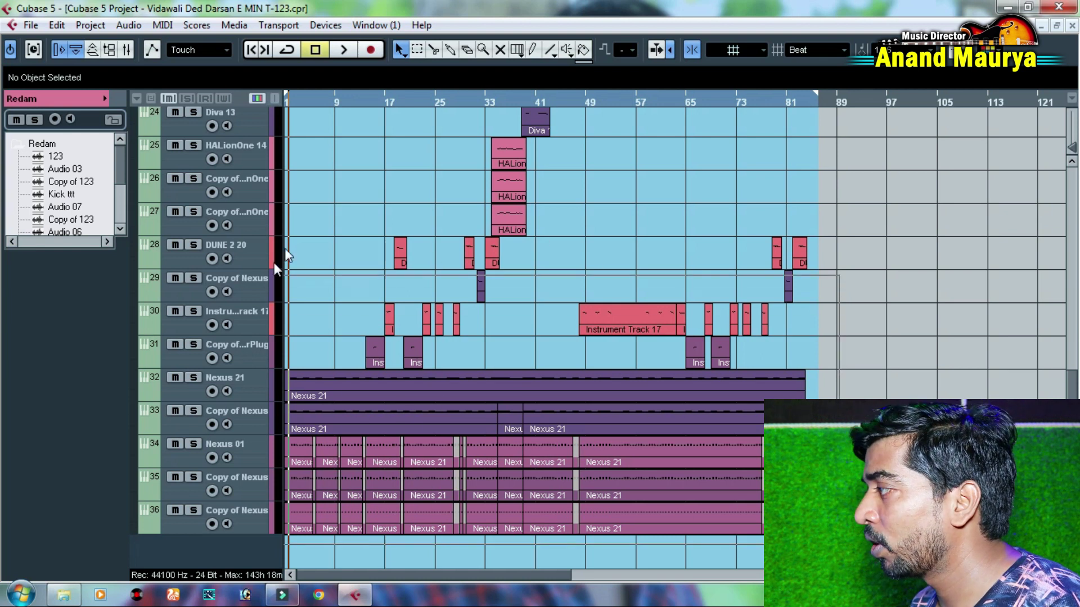
scroll(274, 262, up, 3)
scroll(280, 202, up, 10)
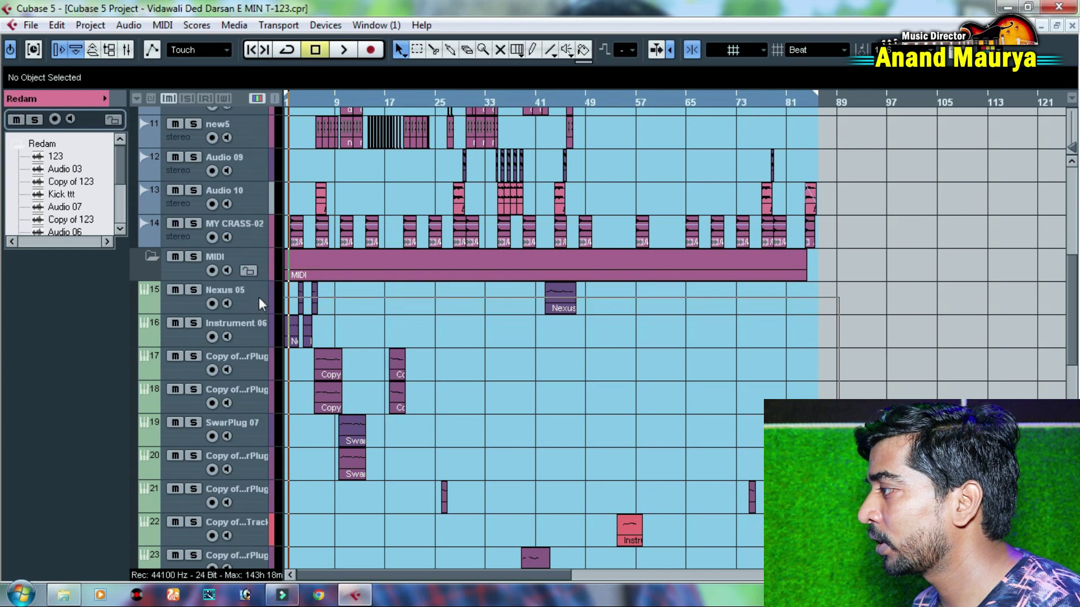
drag(261, 292, 261, 291)
double_click(561, 298)
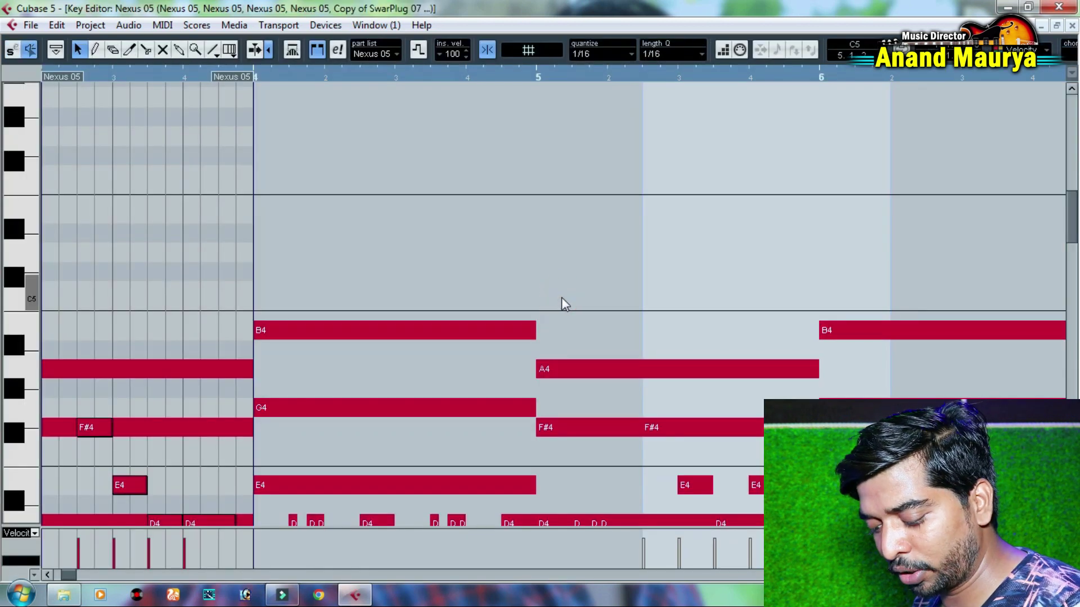
- Transpose all notes of the opened MIDI parts down four semitones to C minor and close the Key Editor
key(ctrl+a)
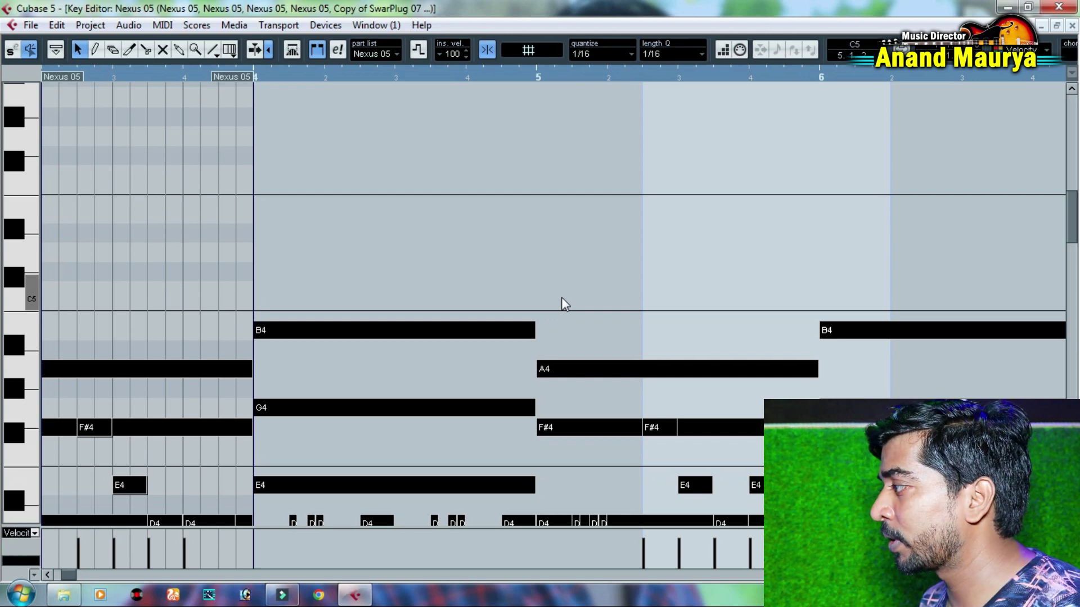
scroll(562, 298, down, 2)
scroll(562, 297, down, 1)
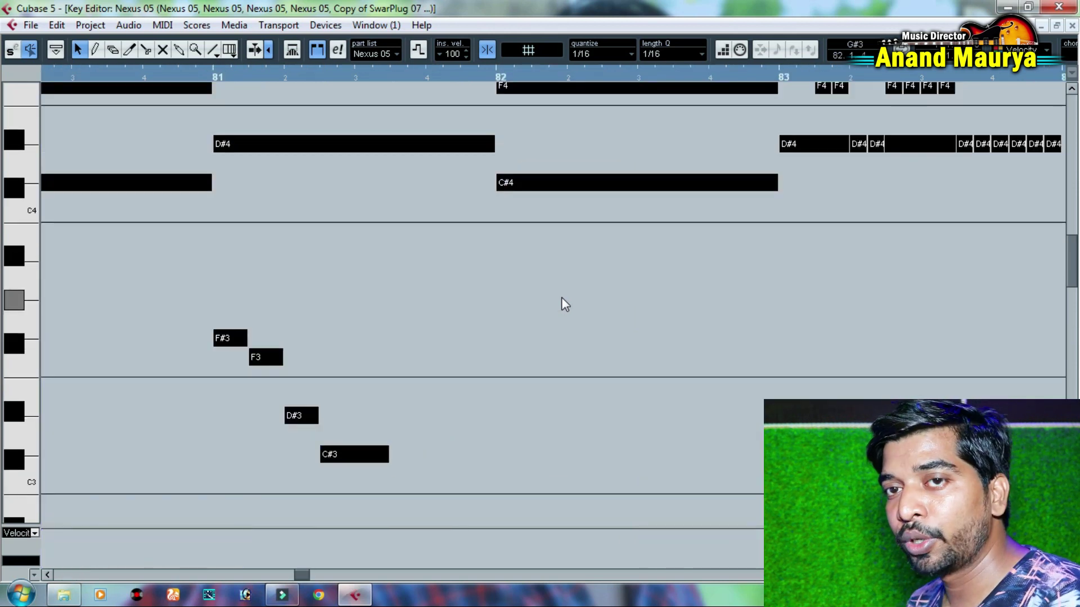
scroll(561, 298, down, 1)
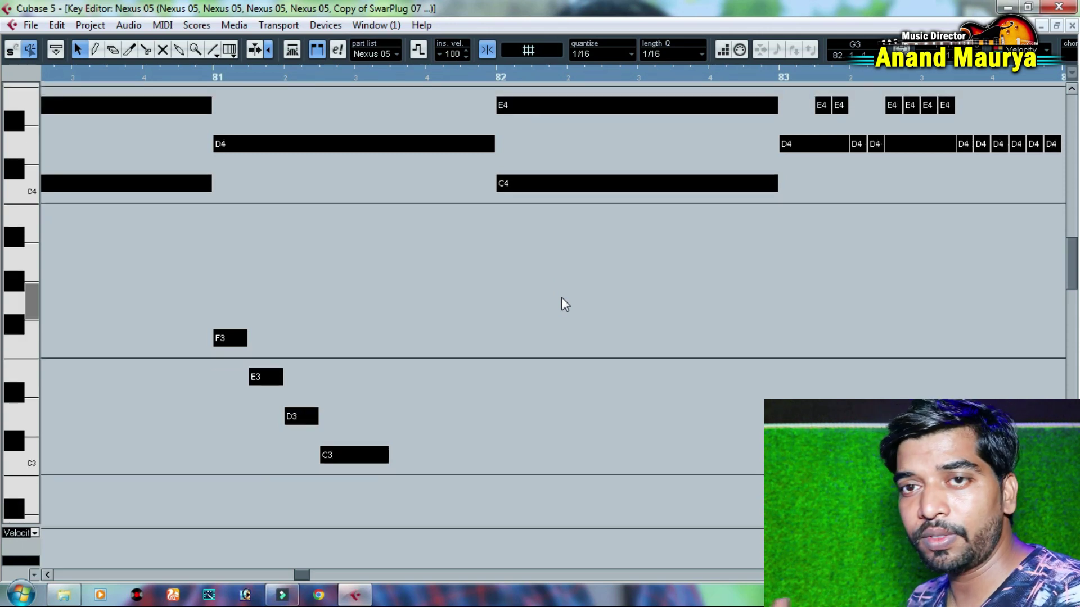
scroll(562, 297, down, 1)
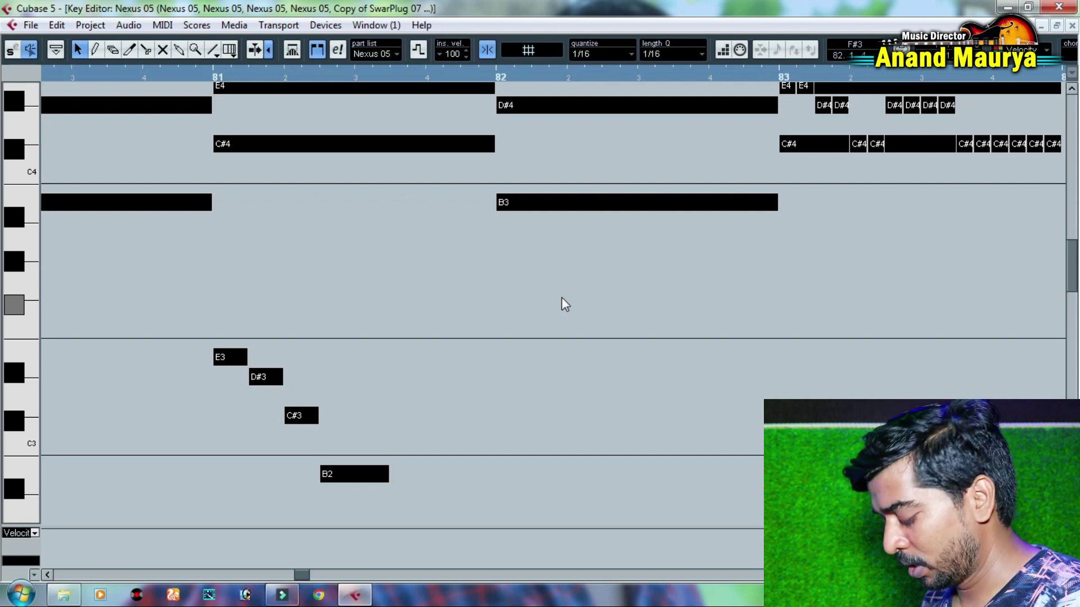
scroll(561, 297, down, 1)
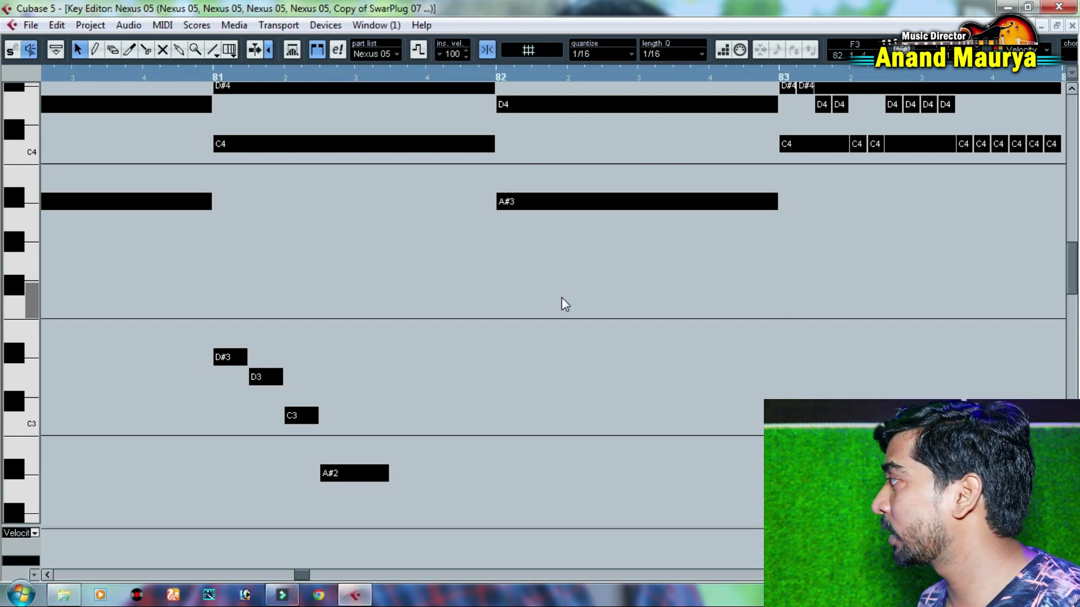
click(1071, 26)
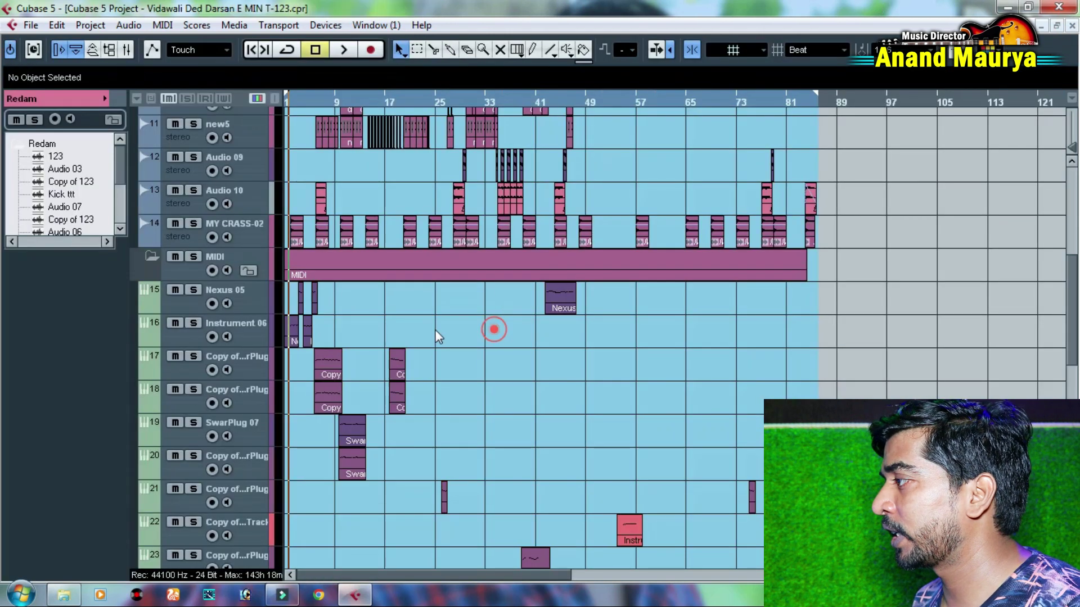
- Play the transposed arrangement from the start of the project to hear the new key
key(space)
click(287, 101)
key(h)
key(h)
key(h)
key(h)
scroll(404, 332, down, 5)
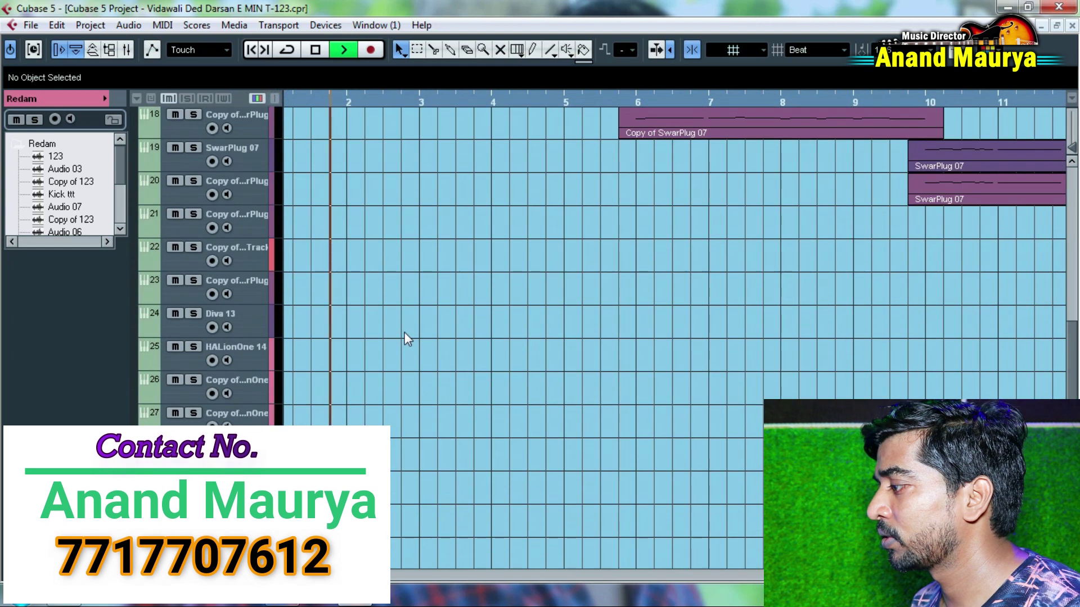
key(g)
key(g)
key(g)
key(g)
key(space)
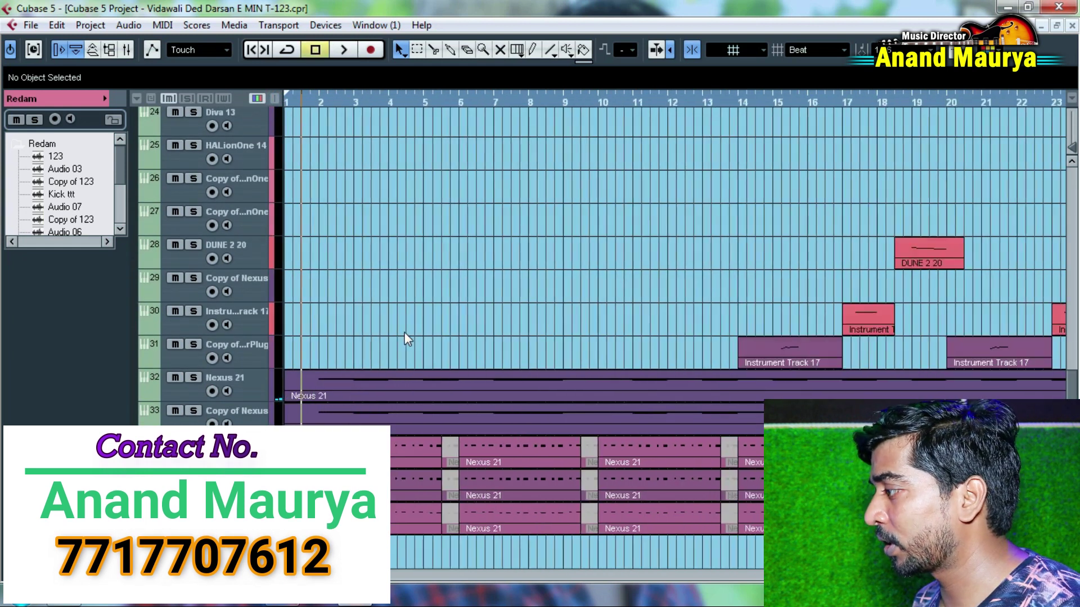
- Inspect the opening chords of the Nexus 21 part on track 32 in the Key Editor, and return to the project
double_click(309, 389)
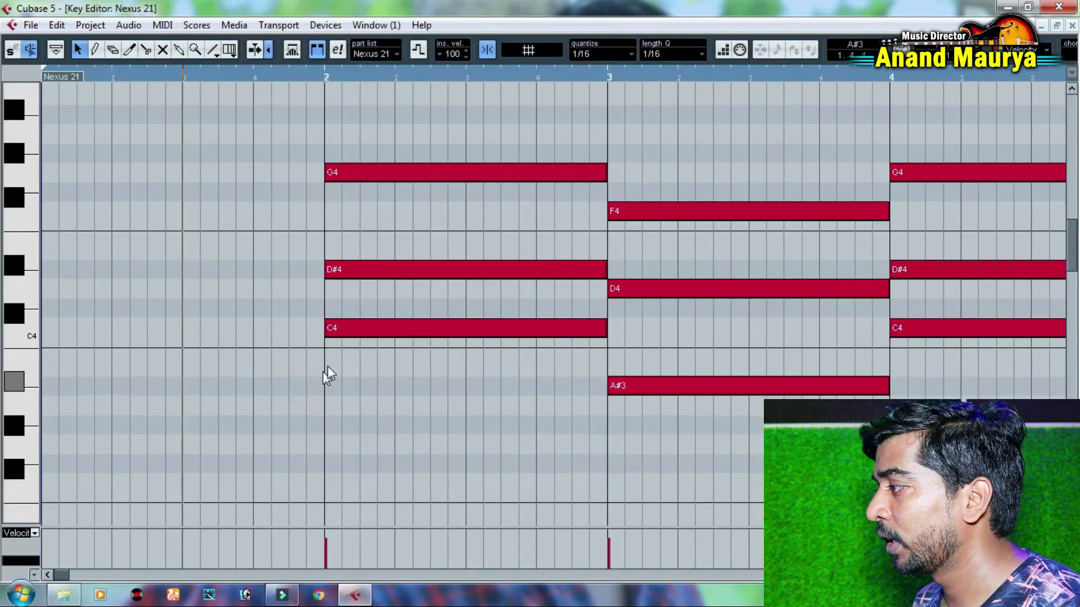
key(g)
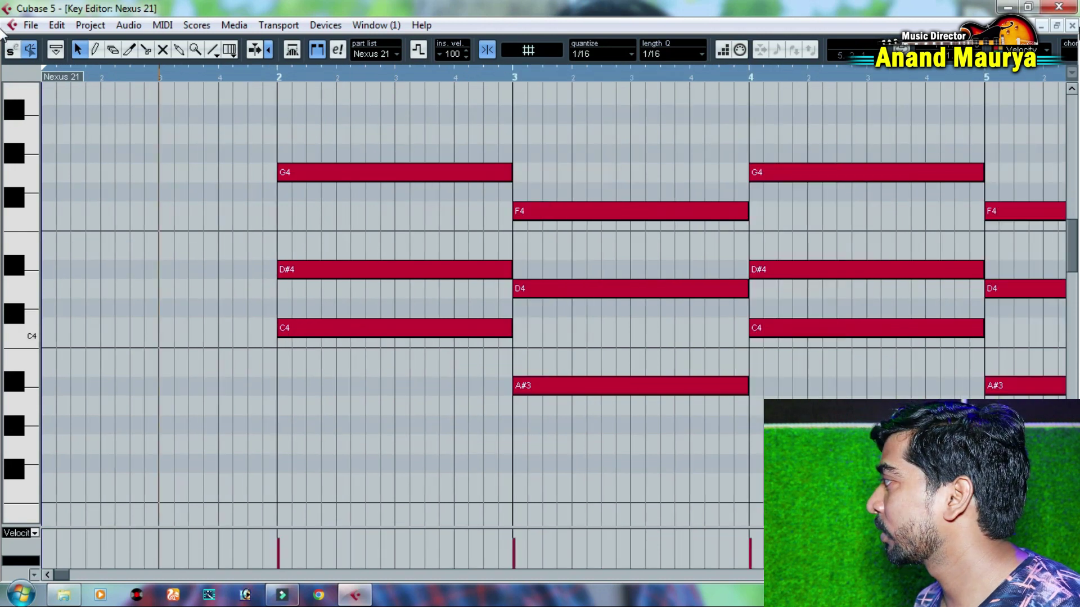
key(Return)
- Reselect all the MIDI parts up to the Nexus 05 track and open them together in the Key Editor
scroll(718, 355, down, 1)
drag(793, 370, 247, 241)
scroll(262, 208, up, 6)
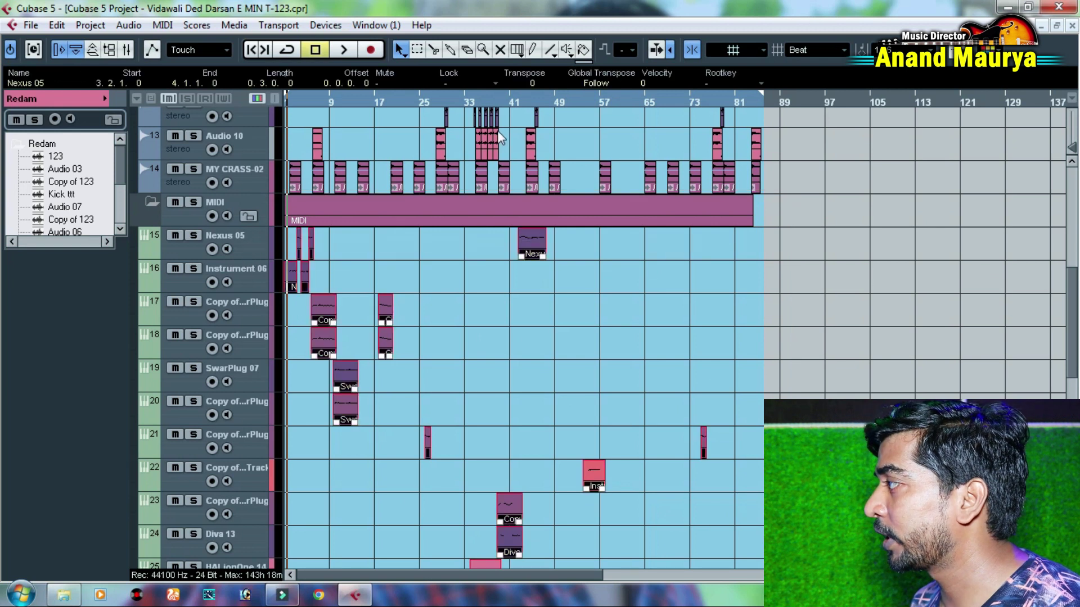
double_click(538, 252)
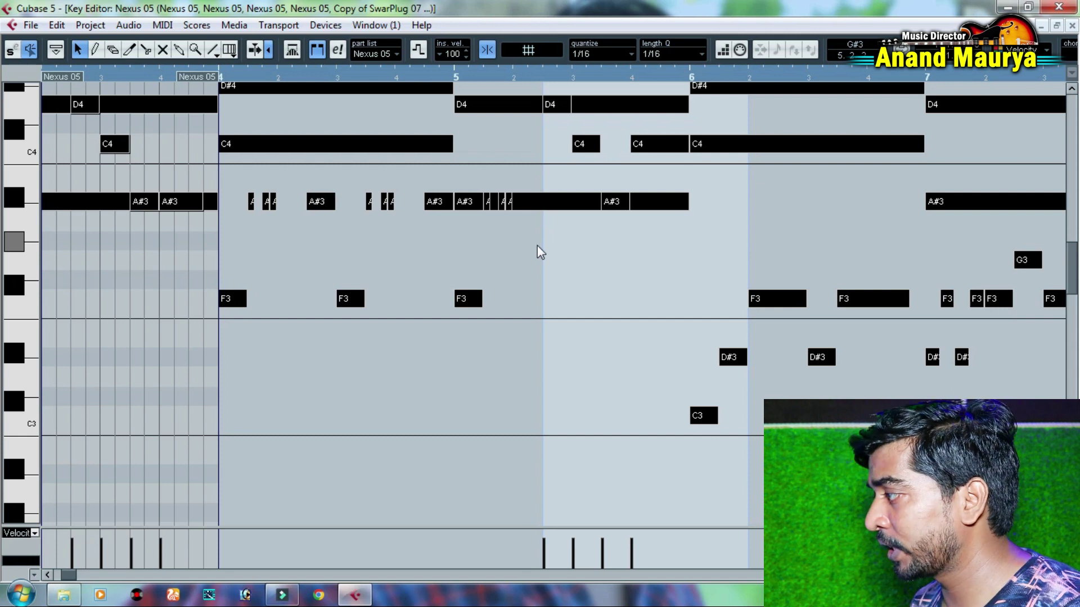
- Transpose all the selected notes up four semitones to E minor and listen to the result
scroll(538, 251, up, 3)
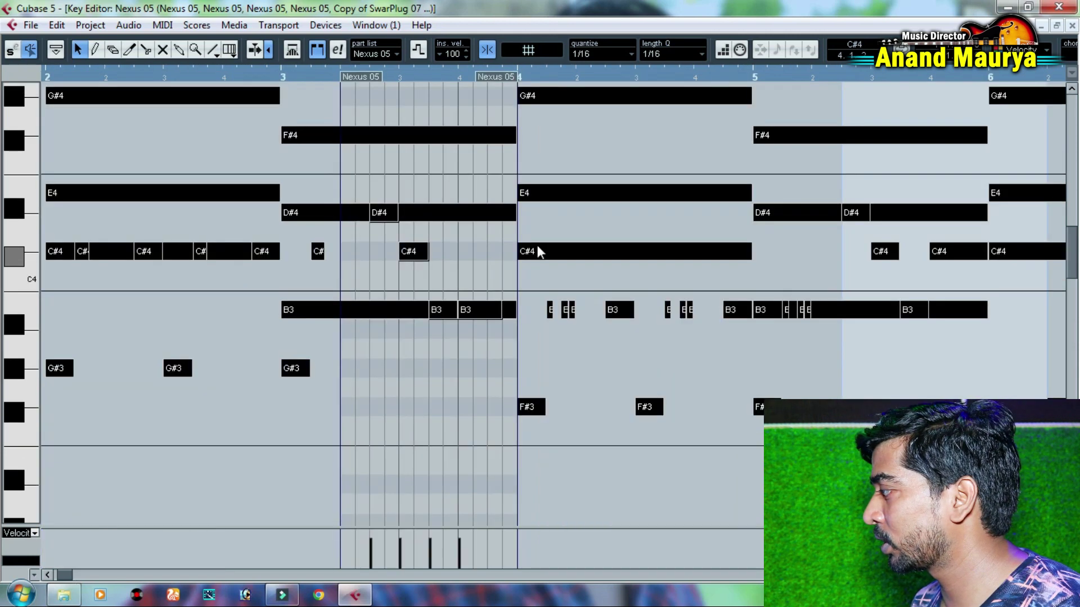
scroll(537, 251, up, 2)
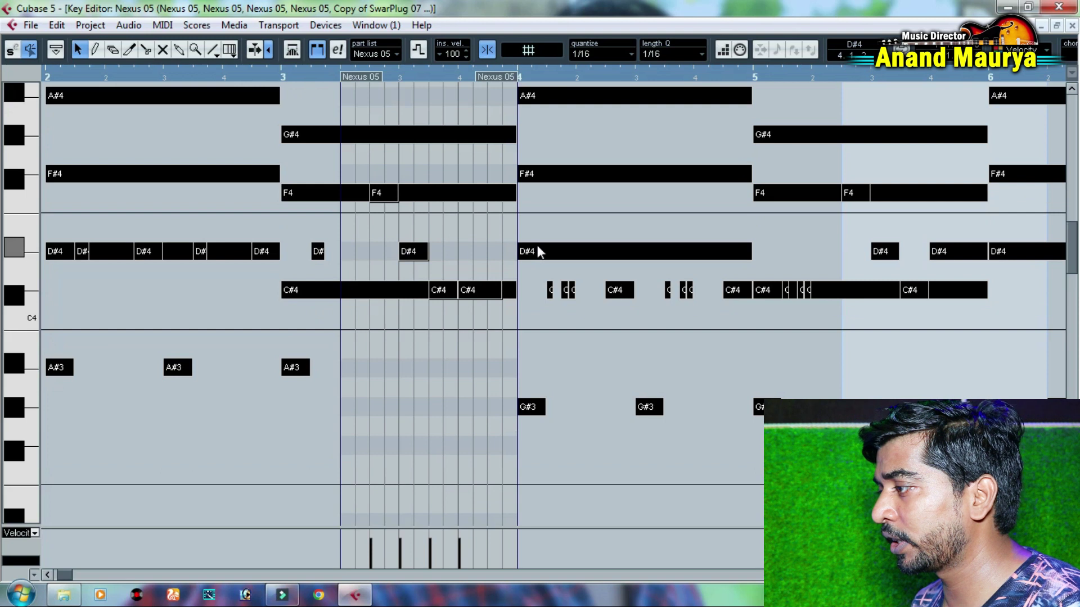
scroll(538, 252, up, 1)
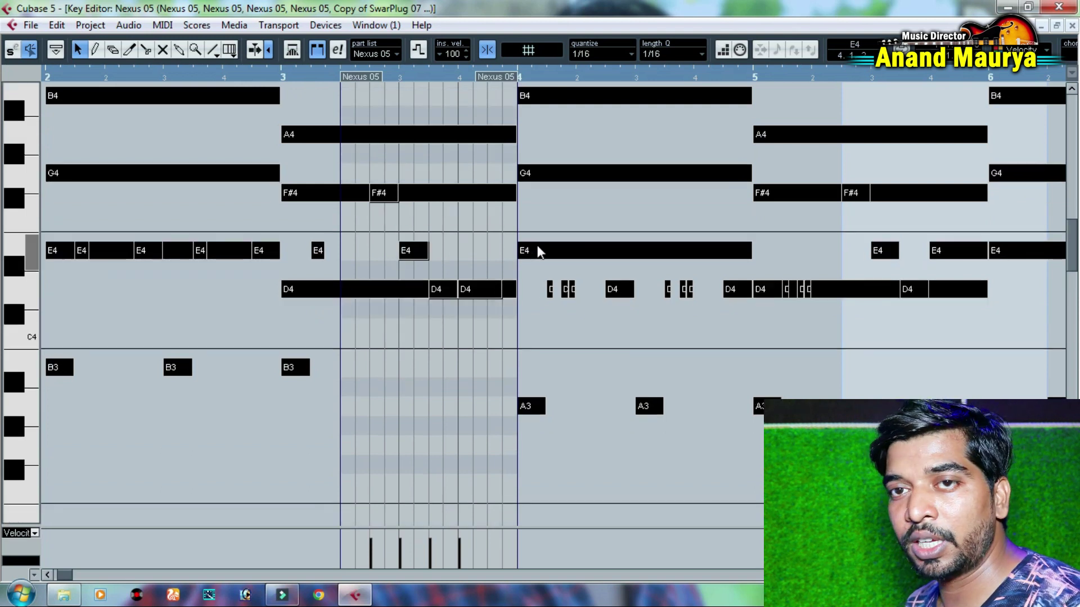
key(space)
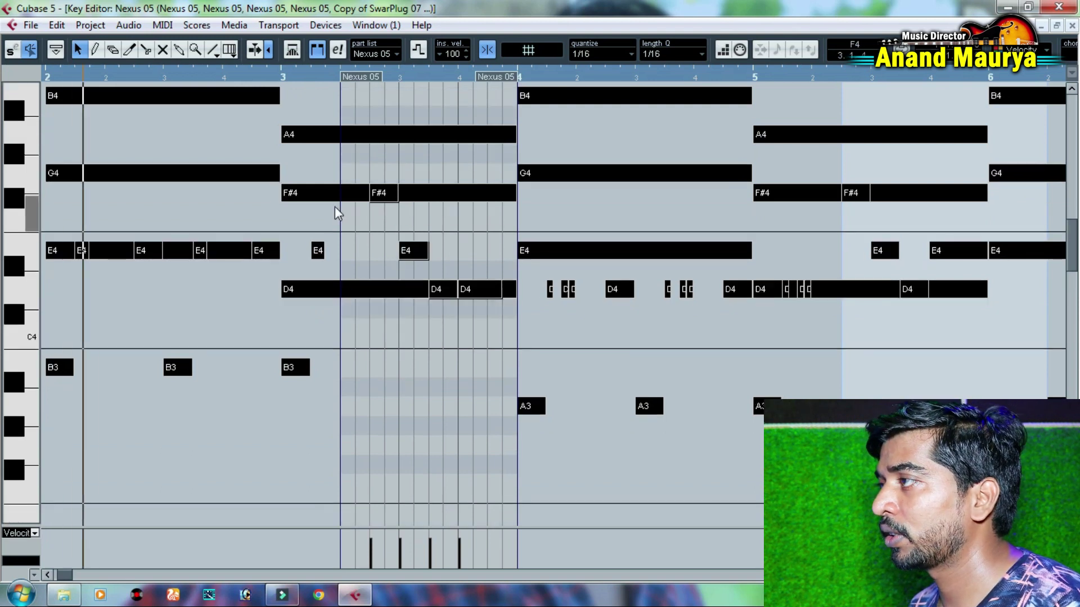
key(space)
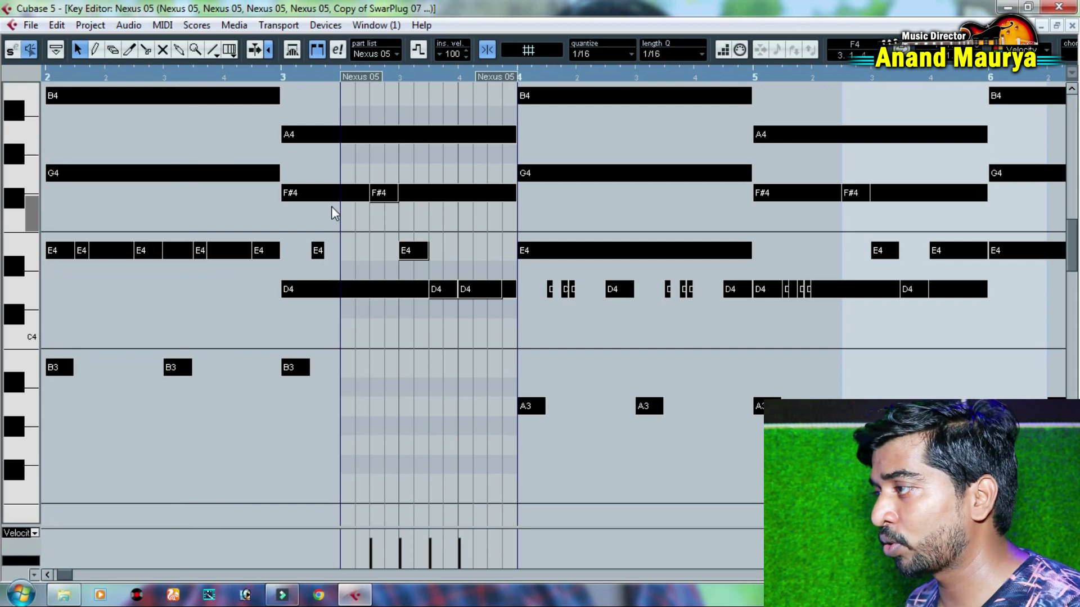
- Raise all the selected notes by two more semitones, one at a time, to F minor and F# minor, auditioning each key
scroll(332, 207, up, 1)
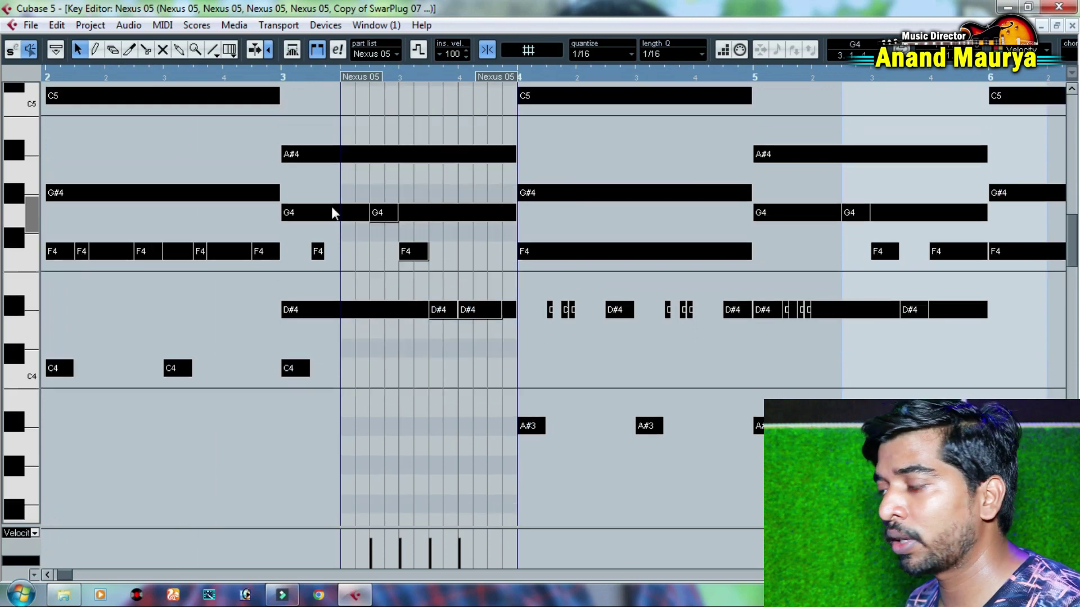
key(space)
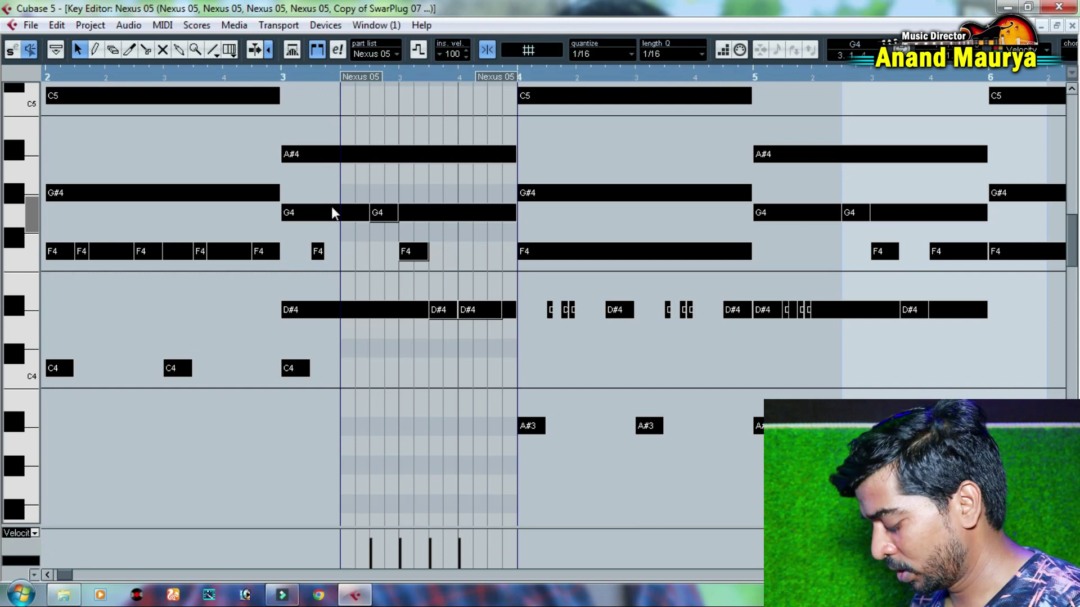
scroll(332, 213, up, 1)
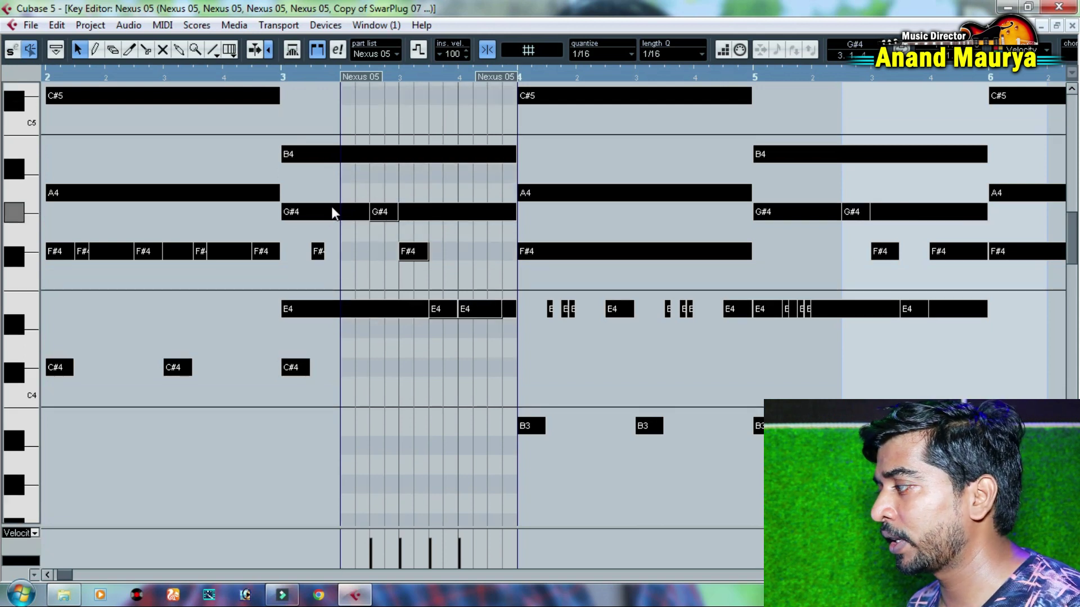
key(space)
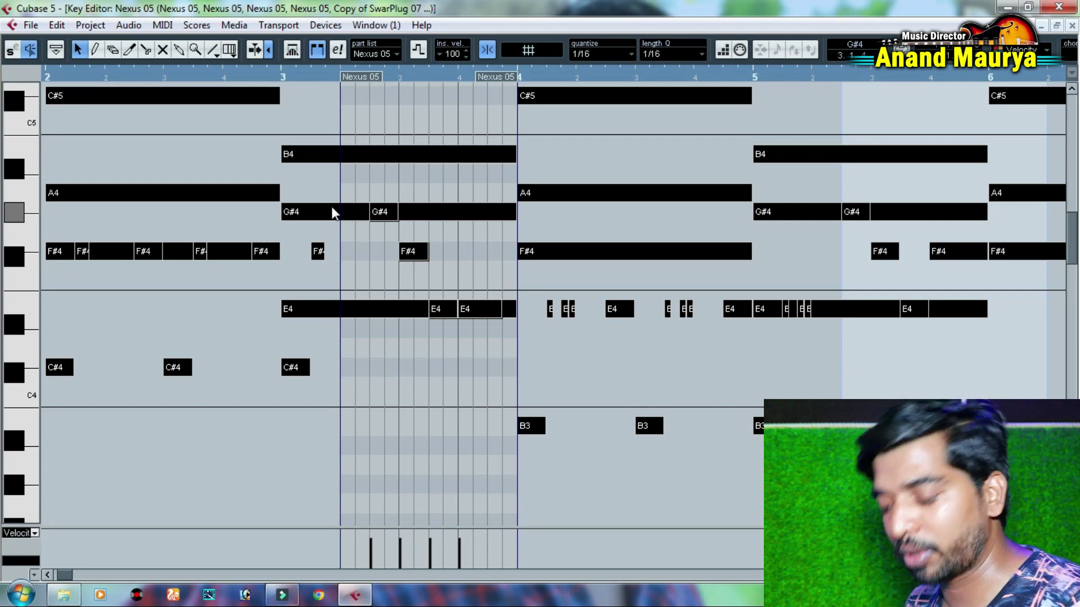
- Close the Key Editor and deselect all the MIDI parts in the project
key(g)
key(g)
key(g)
key(g)
key(g)
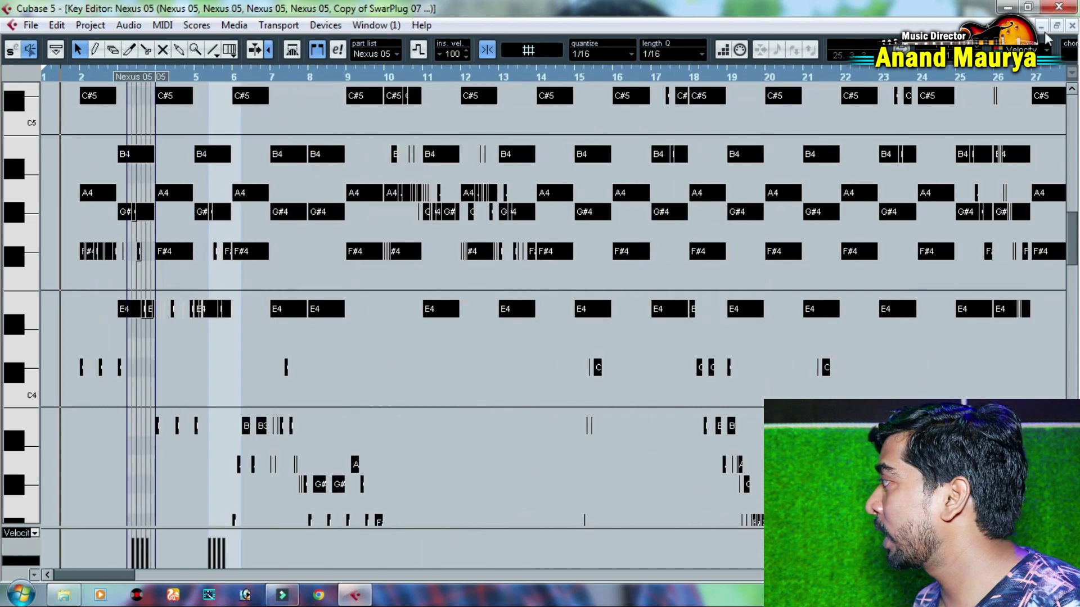
click(1072, 26)
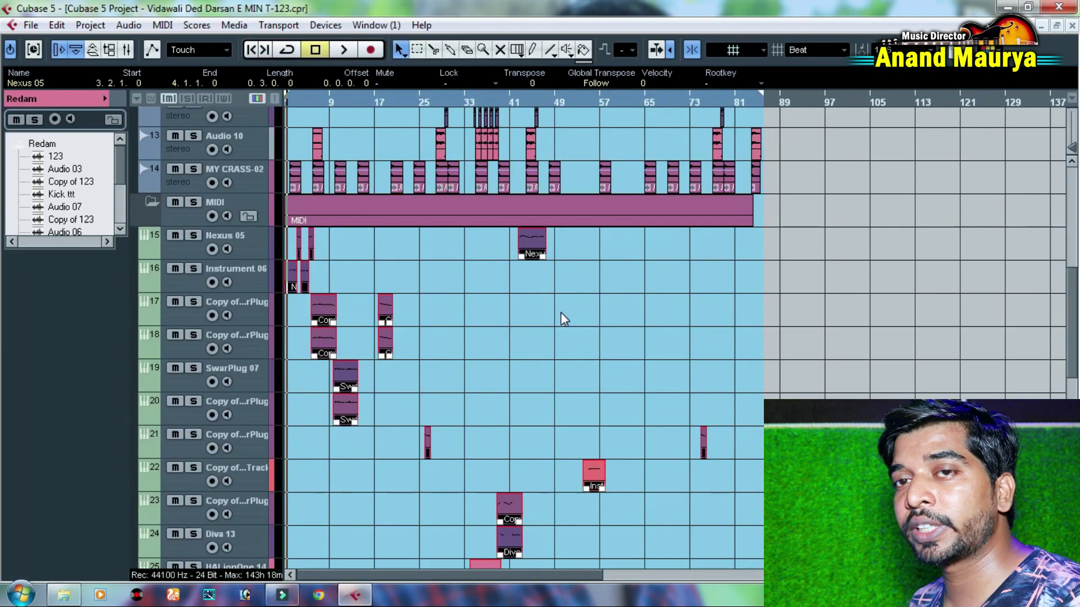
click(549, 320)
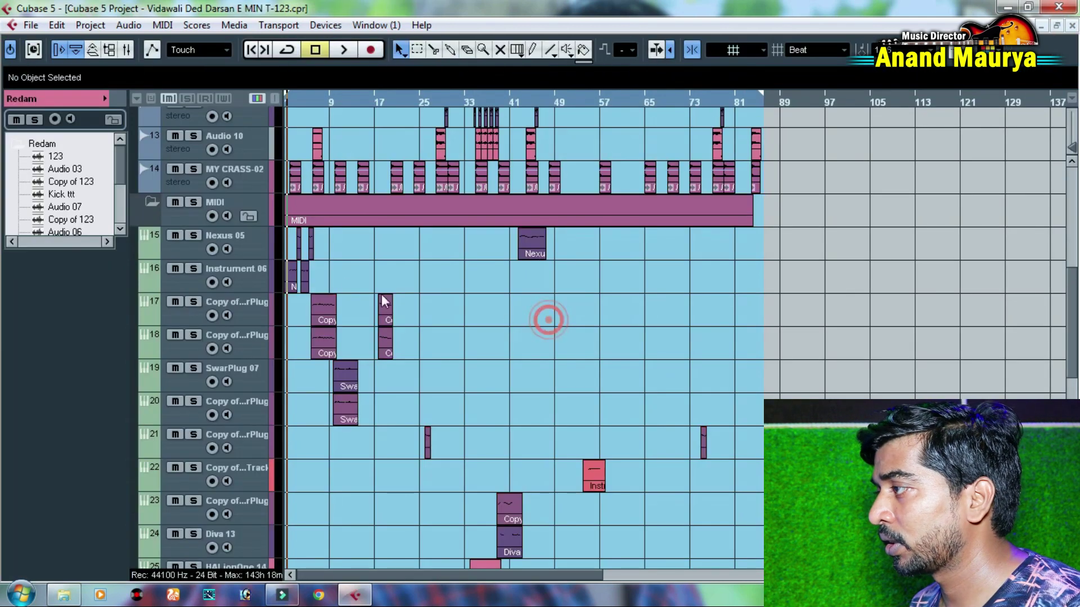
- Collapse the MIDI and Redam folder tracks
click(152, 202)
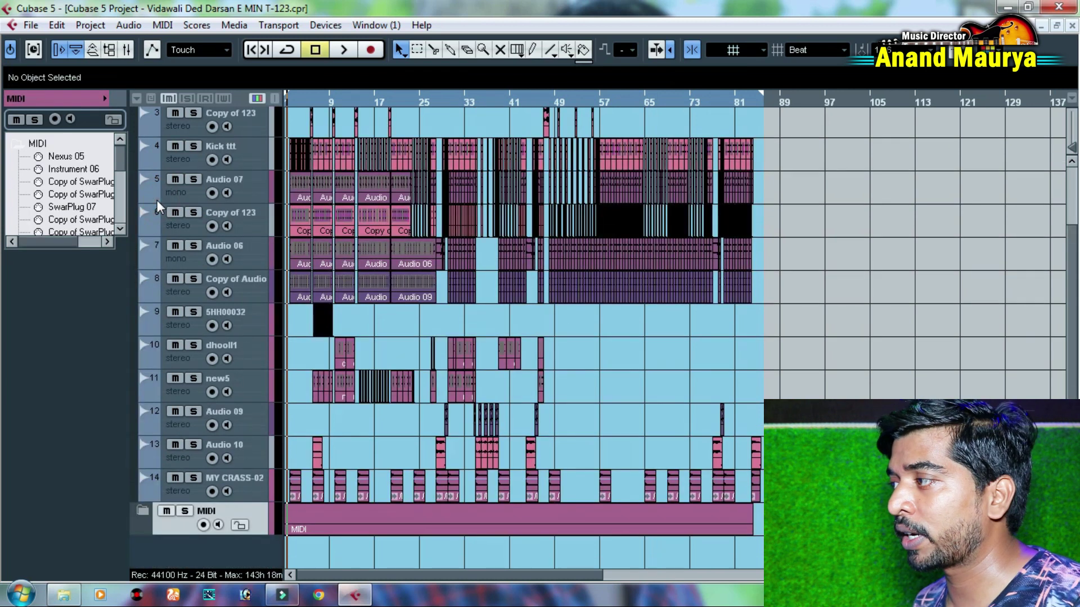
scroll(187, 196, up, 3)
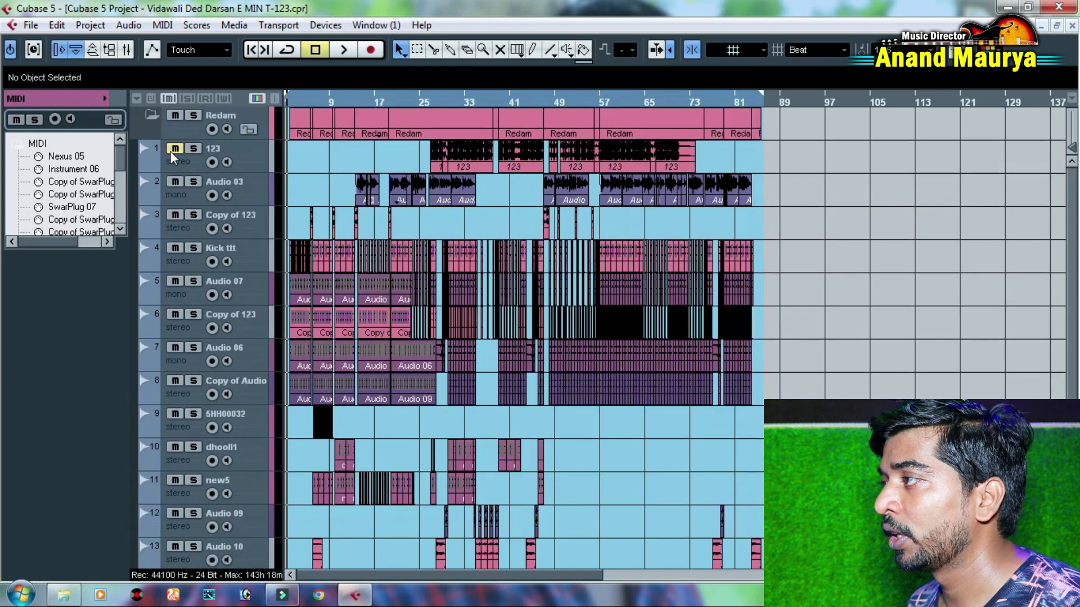
click(153, 117)
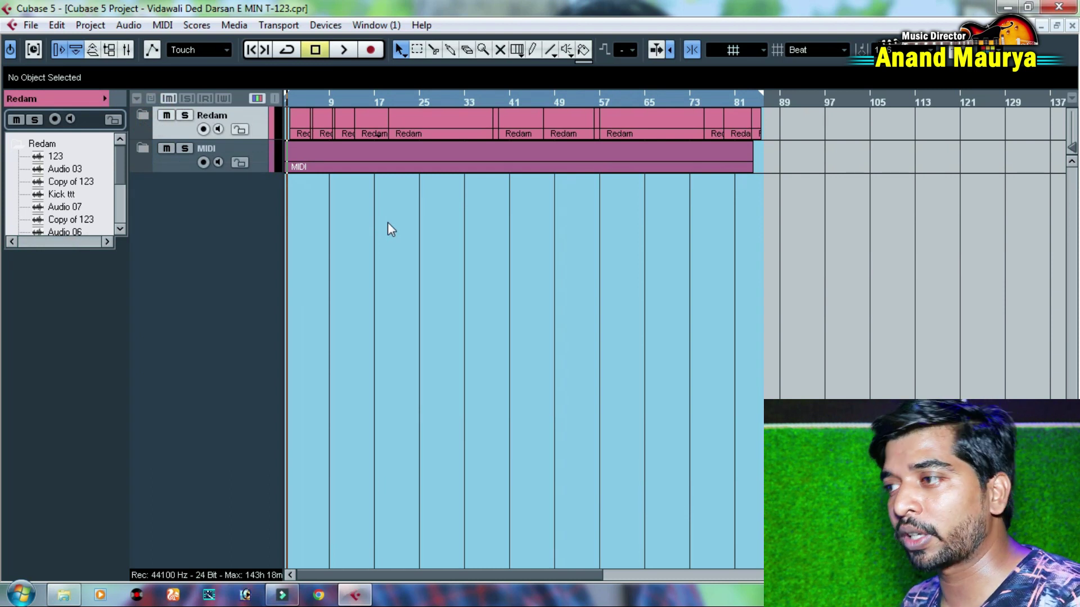
- Import the audio file Track Phaguye Ke Rusal Bani E MIN T-93 as a new track below MIDI, starting at bar 1
click(63, 595)
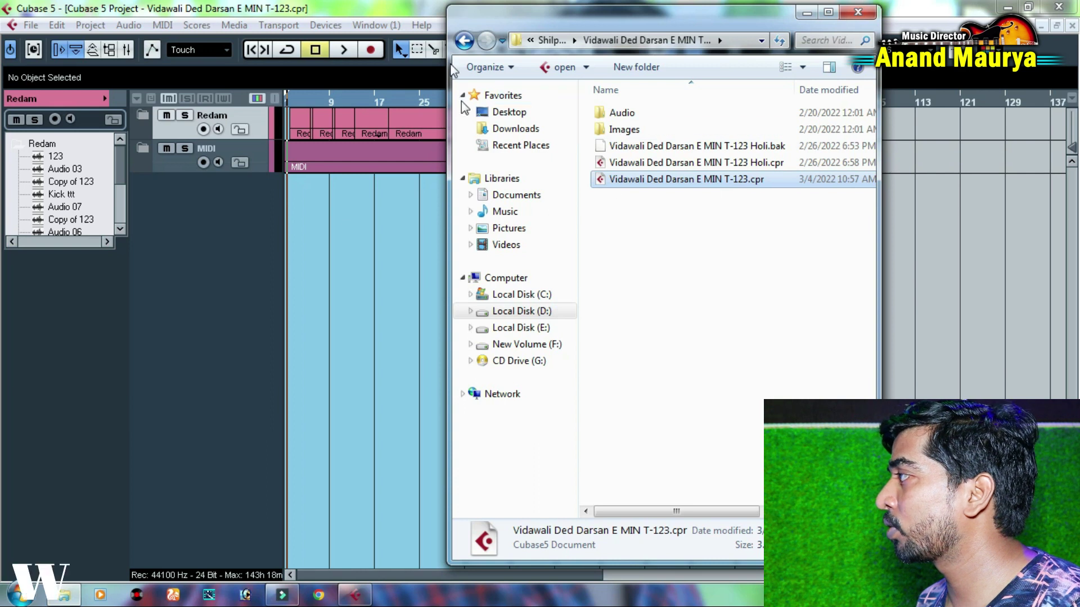
click(463, 40)
double_click(673, 163)
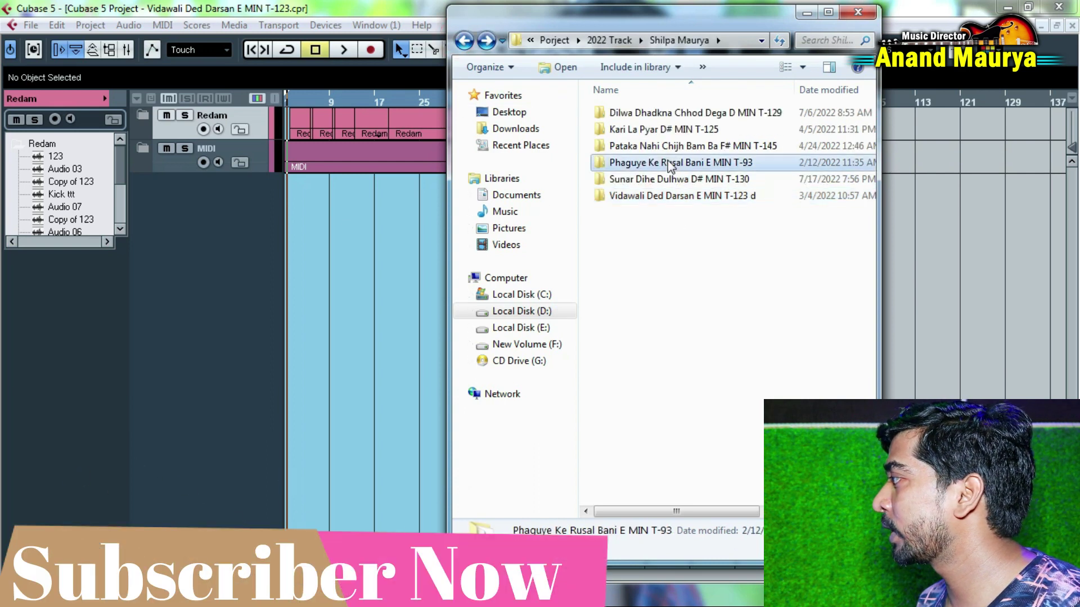
double_click(647, 163)
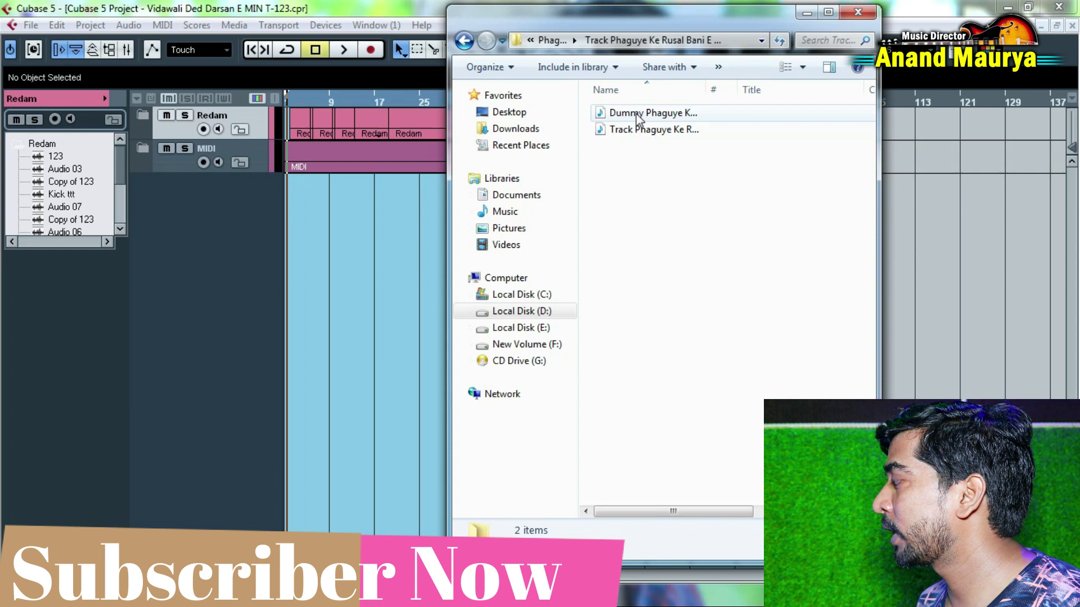
drag(623, 128, 379, 216)
click(343, 254)
drag(501, 183, 414, 198)
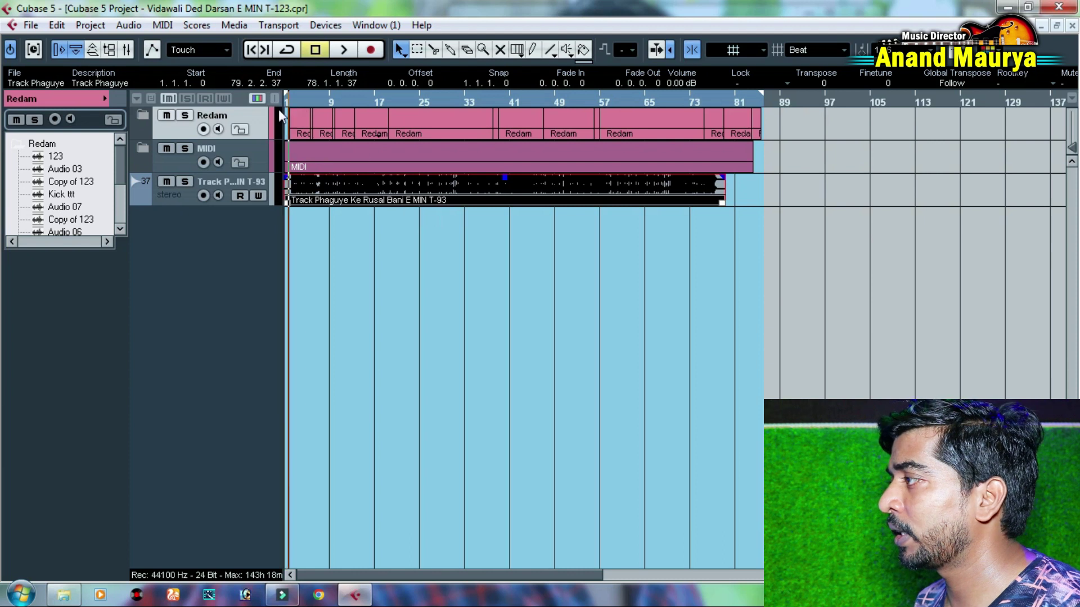
- Solo the imported audio track and listen to it from around bars 4 and 6
key(h)
key(h)
key(h)
click(184, 181)
click(413, 104)
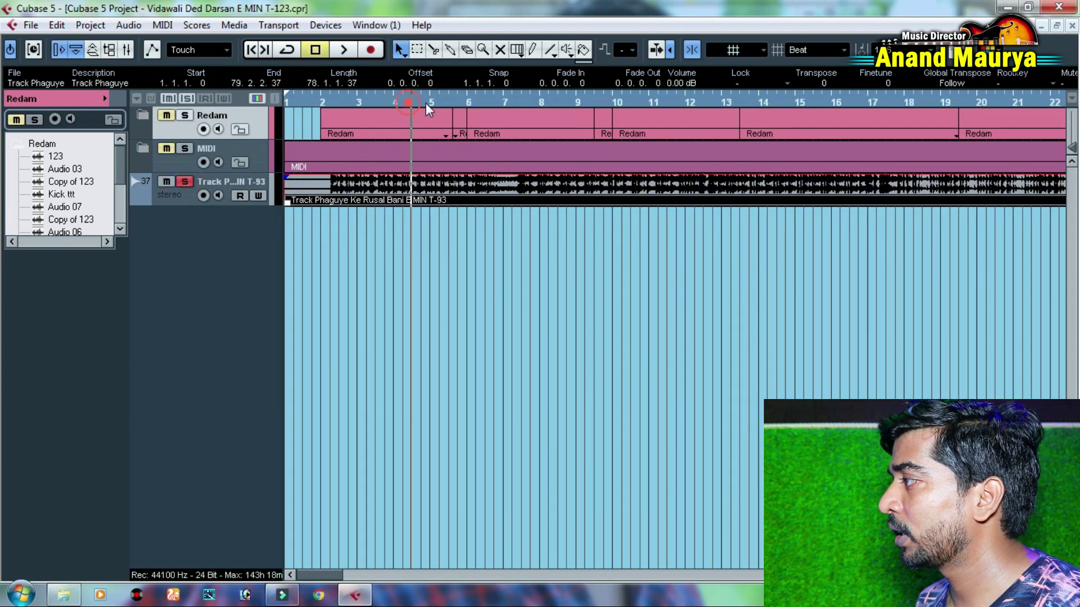
key(space)
click(482, 101)
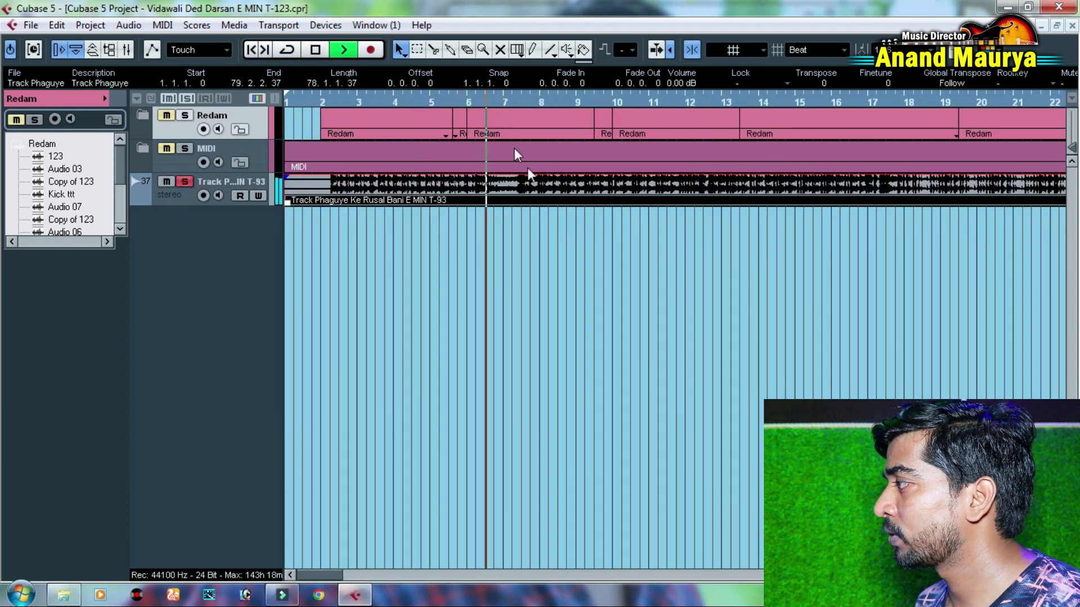
key(g)
key(g)
key(space)
- Select the imported audio clip and raise its transpose value to 2 semitones
click(411, 194)
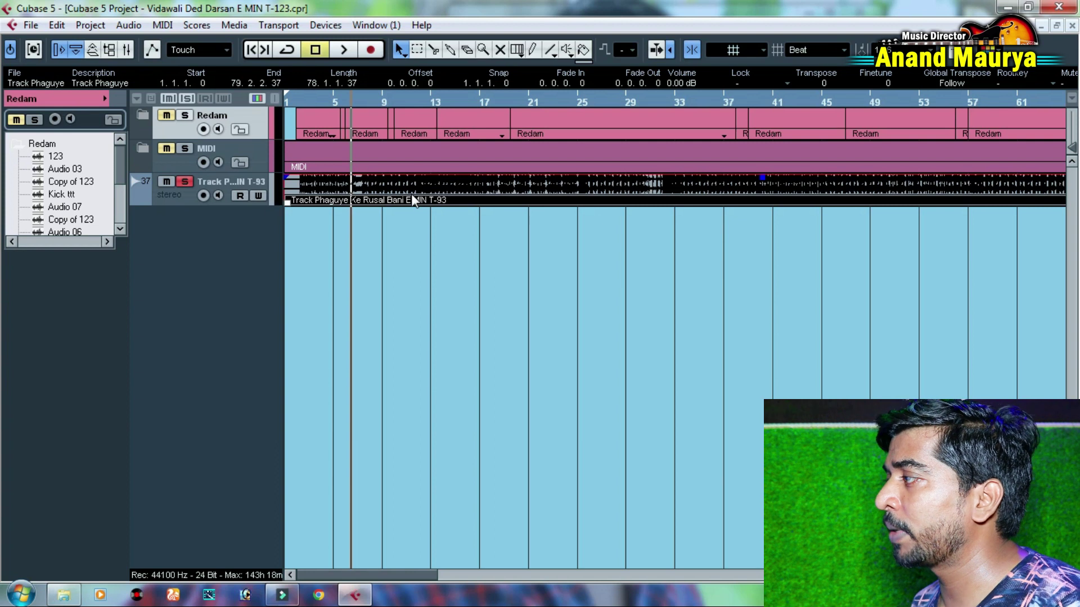
click(458, 194)
scroll(444, 211, right, 5)
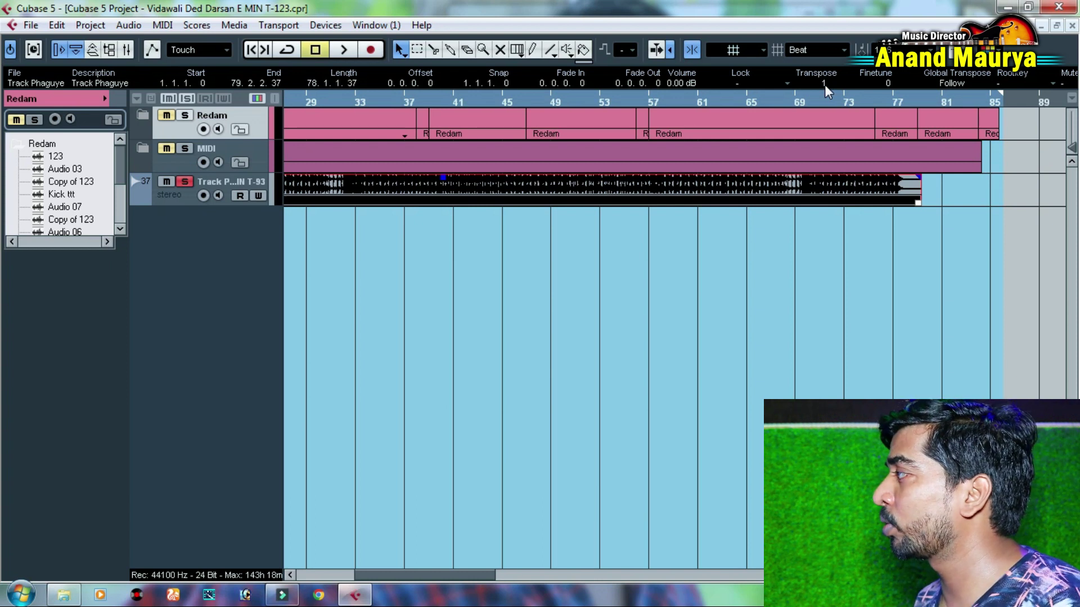
scroll(825, 84, up, 1)
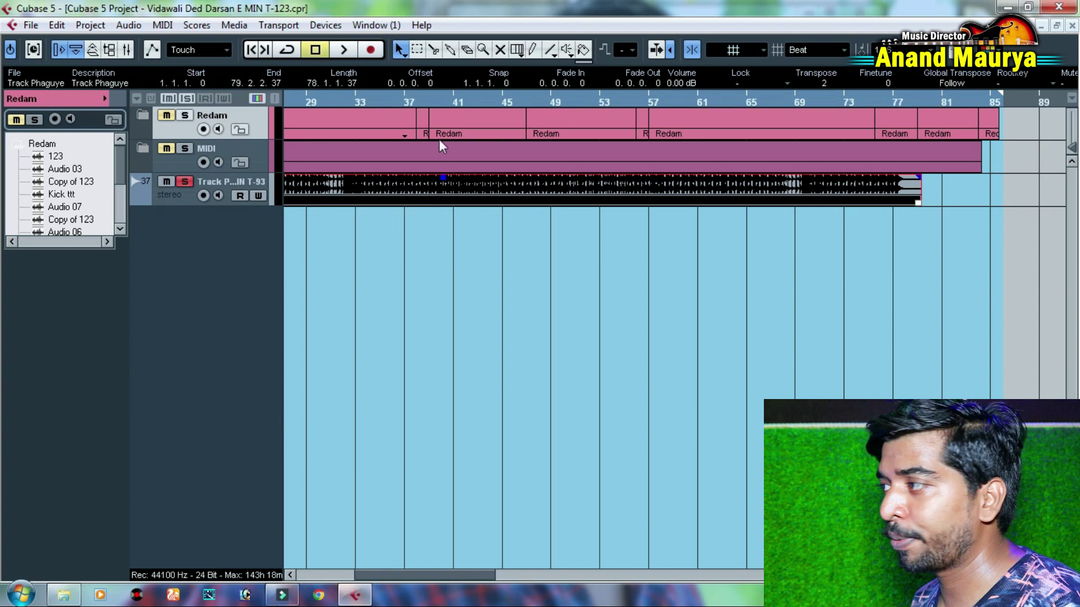
- Add one mono audio track below the imported track
click(183, 199)
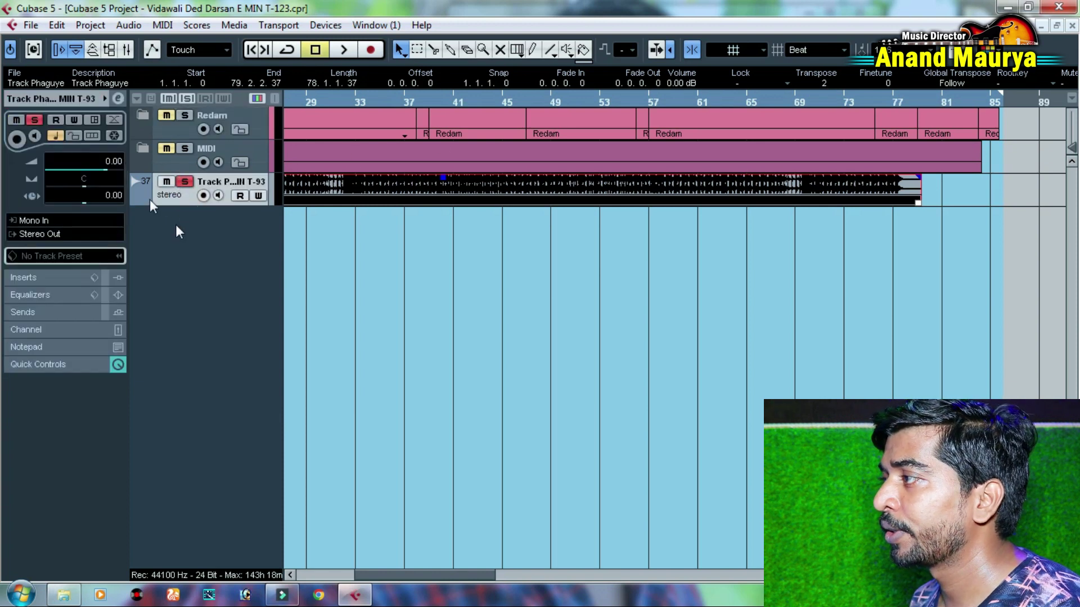
right_click(179, 219)
click(239, 228)
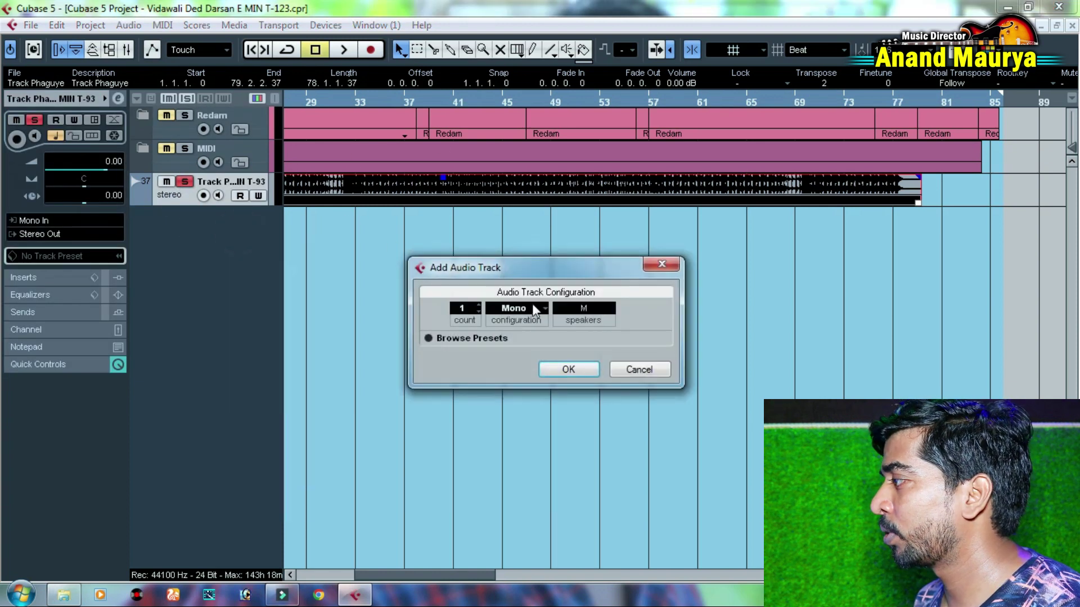
click(567, 369)
- Load AutoTuneVST in the first insert slot of the new mono track
click(117, 98)
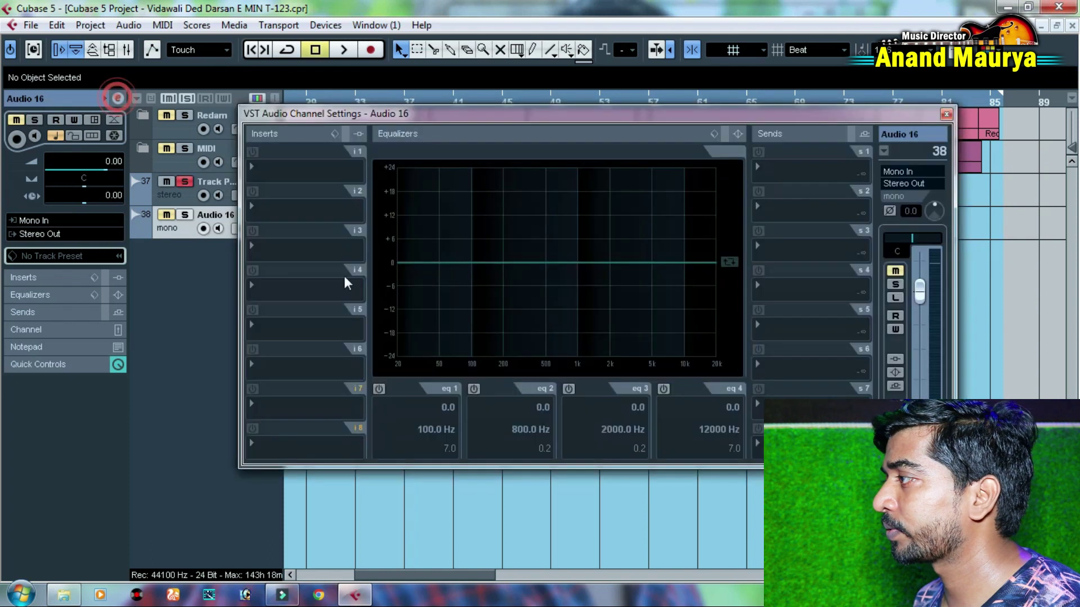
click(271, 175)
mouse_move(346, 50)
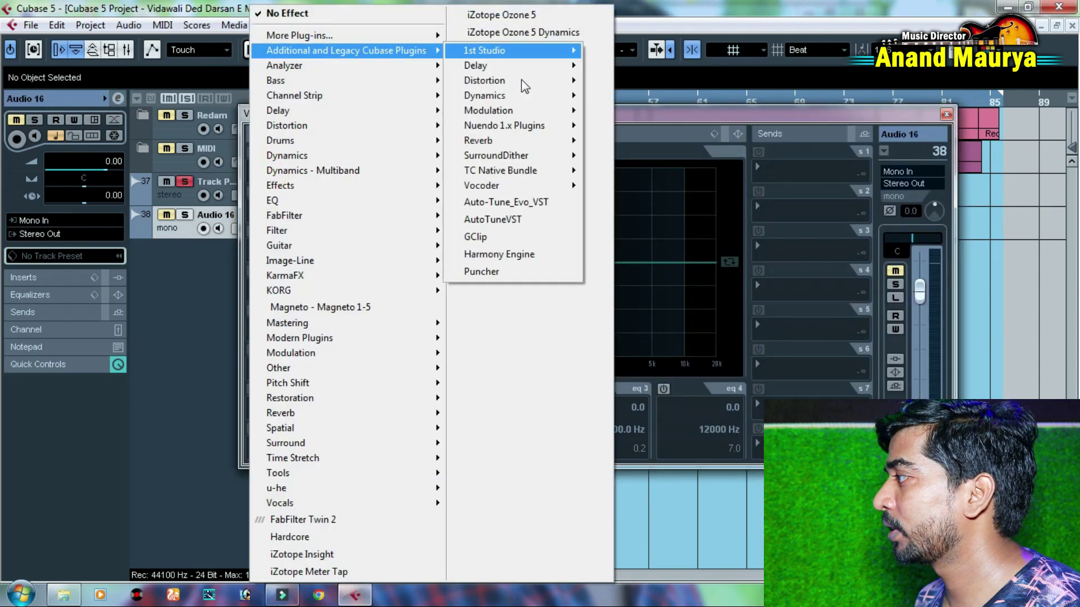
click(491, 219)
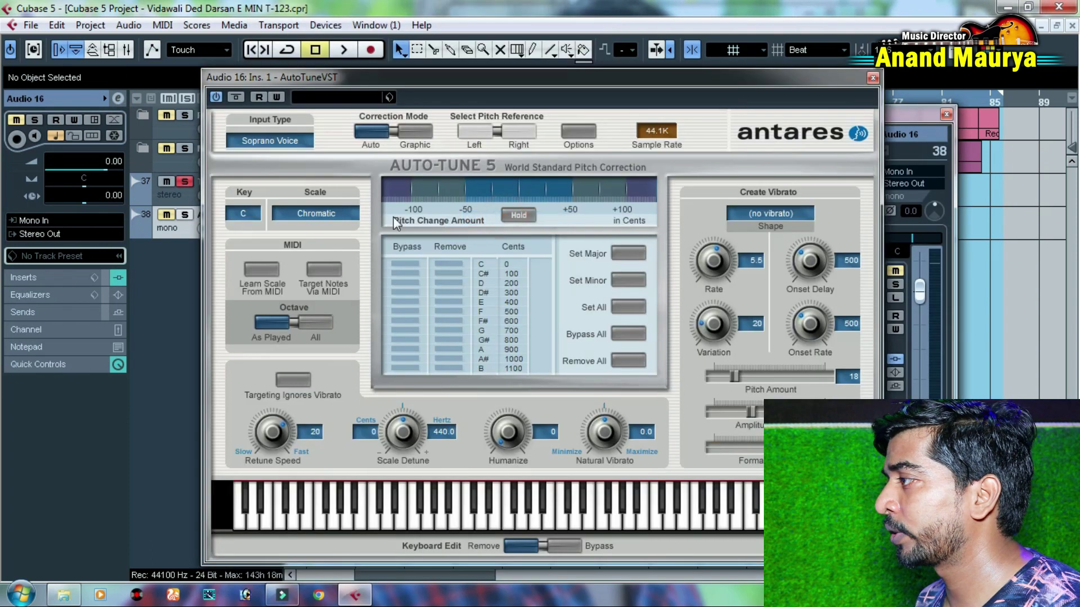
- Review the available keys in AutoTune and set the scale to Minor
click(241, 212)
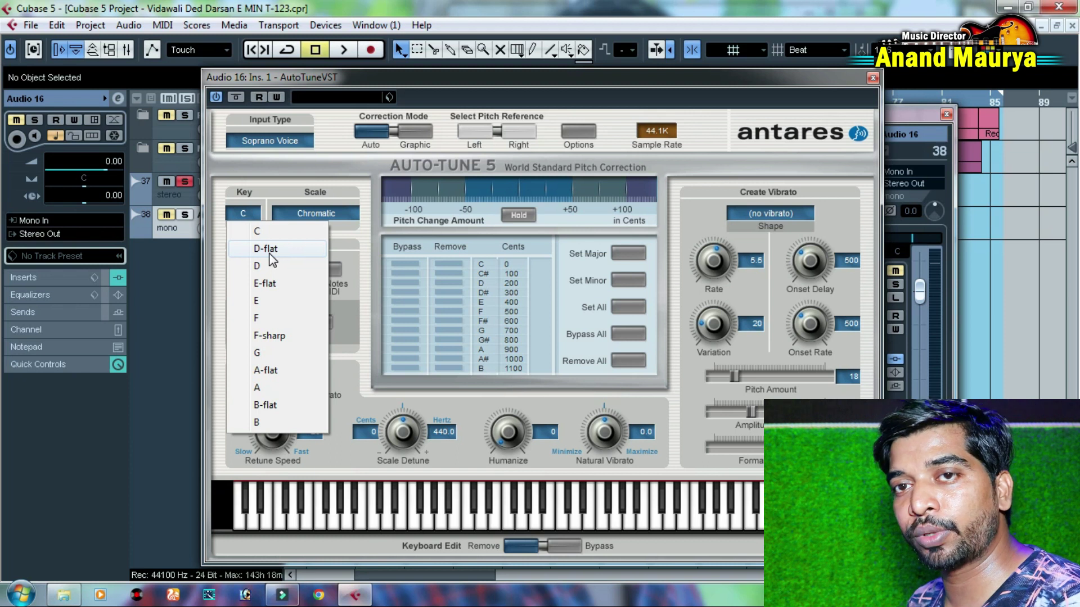
click(301, 228)
click(318, 213)
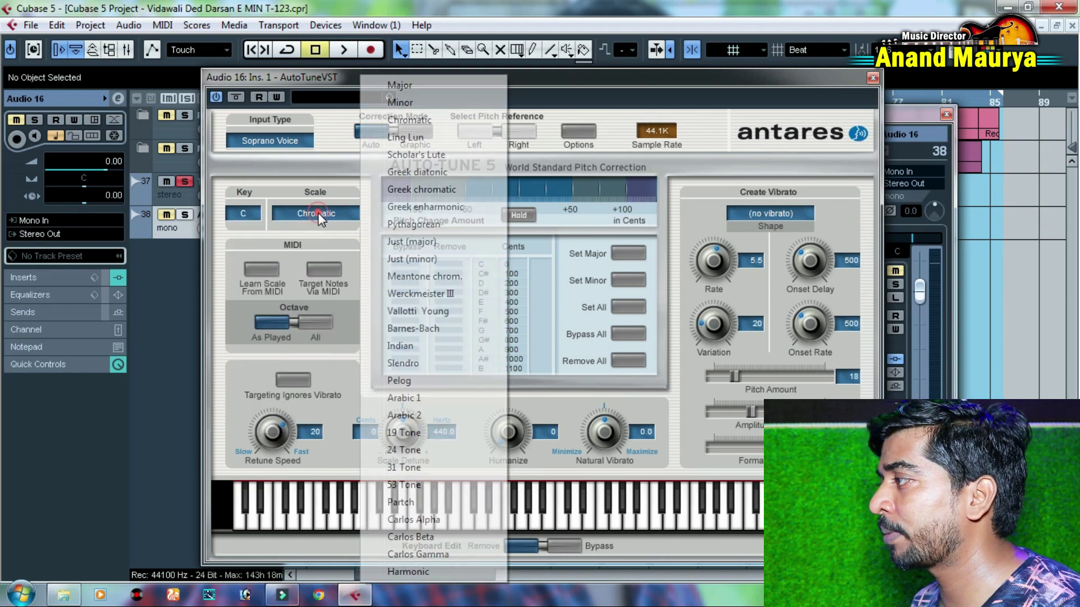
click(399, 102)
- Switch the AutoTune scale to Major, review the key choices, and return the scale to Minor
click(242, 214)
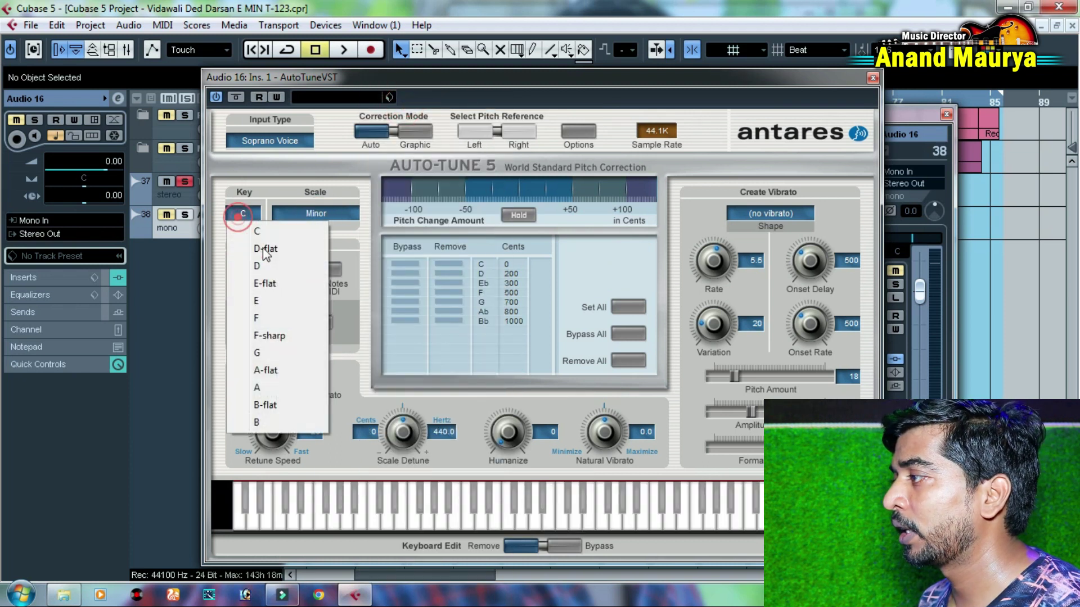
click(316, 214)
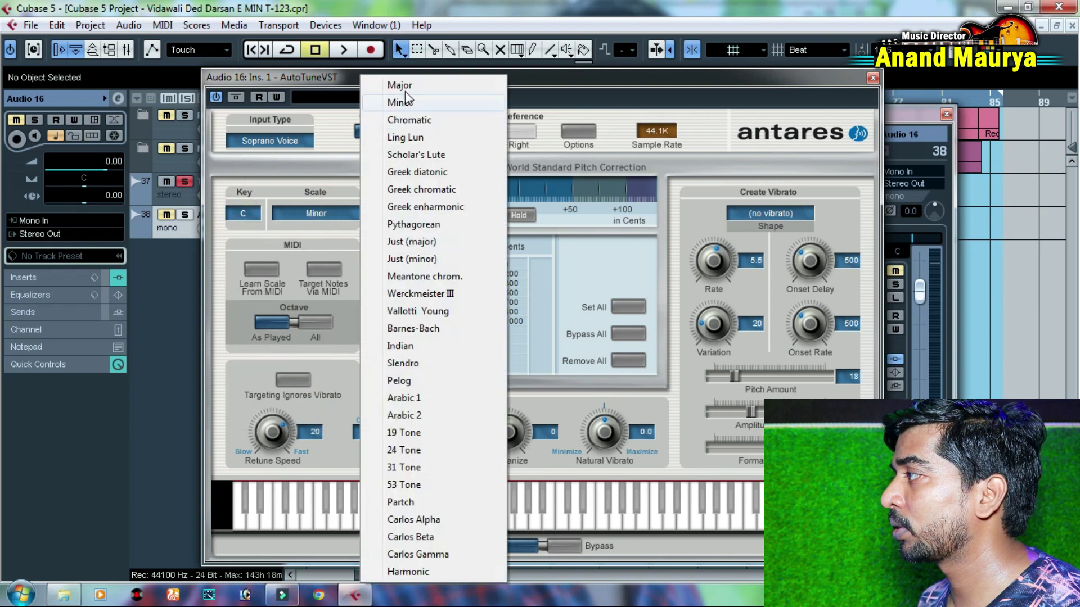
click(405, 83)
click(254, 214)
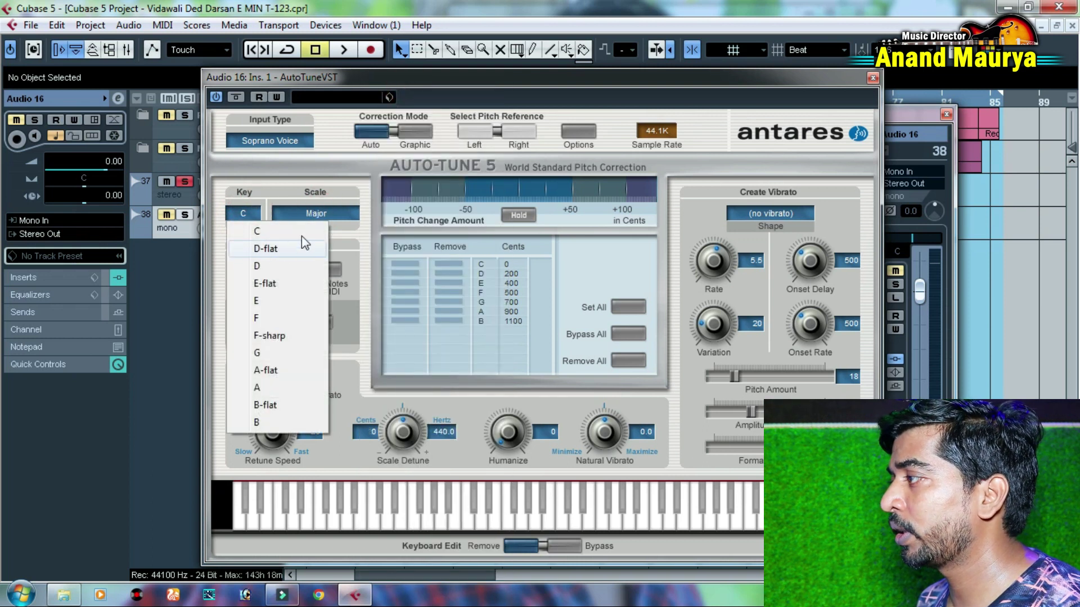
click(329, 214)
click(408, 105)
- Step the AutoTune key through C-sharp, D-sharp and F-sharp, and close the plug-in and channel settings windows
click(243, 213)
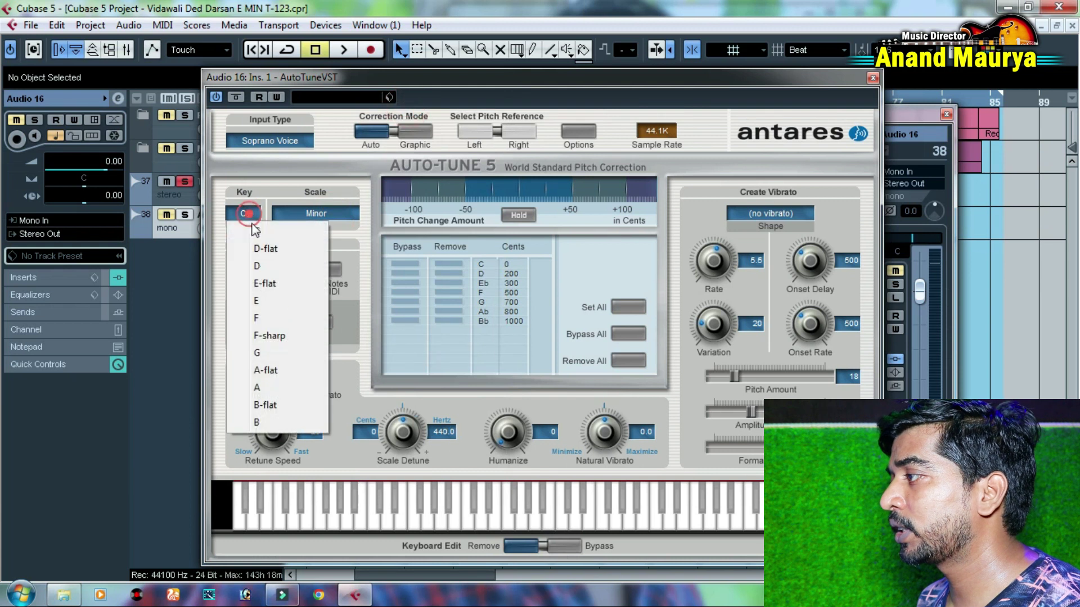
click(252, 225)
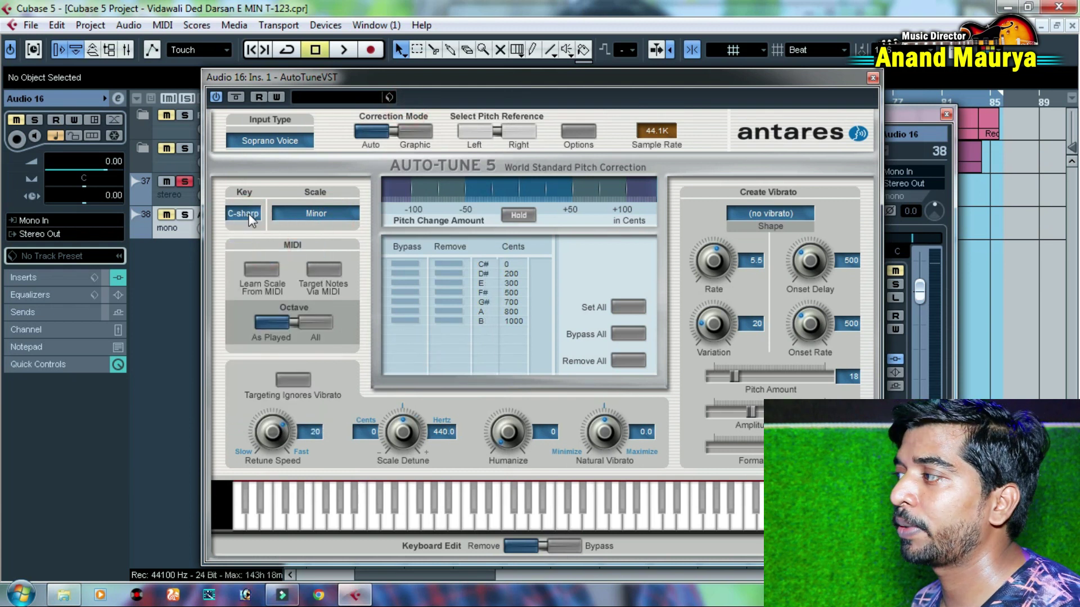
click(248, 214)
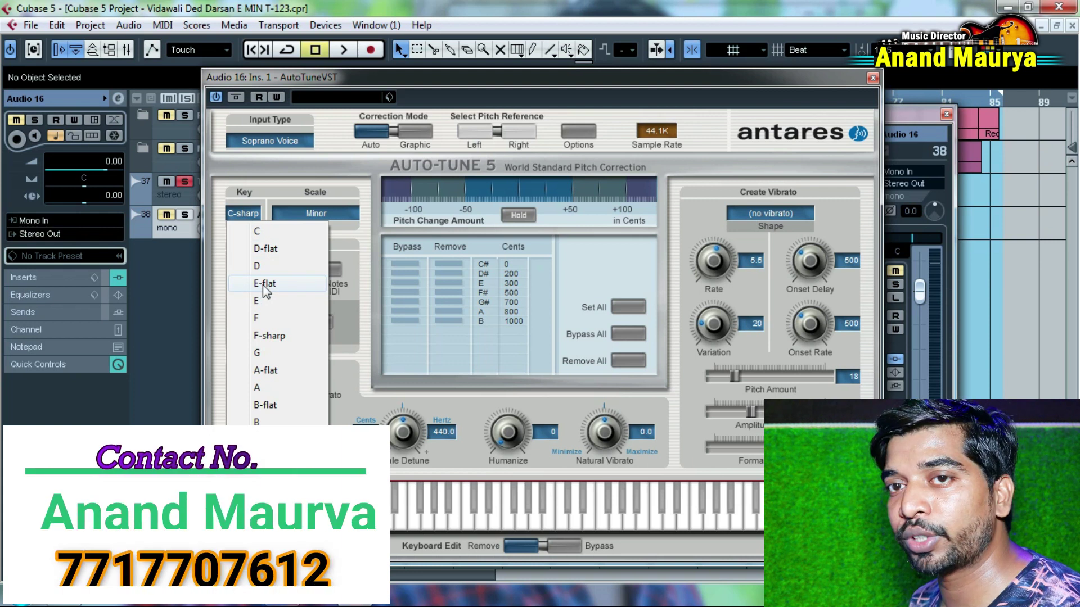
click(264, 284)
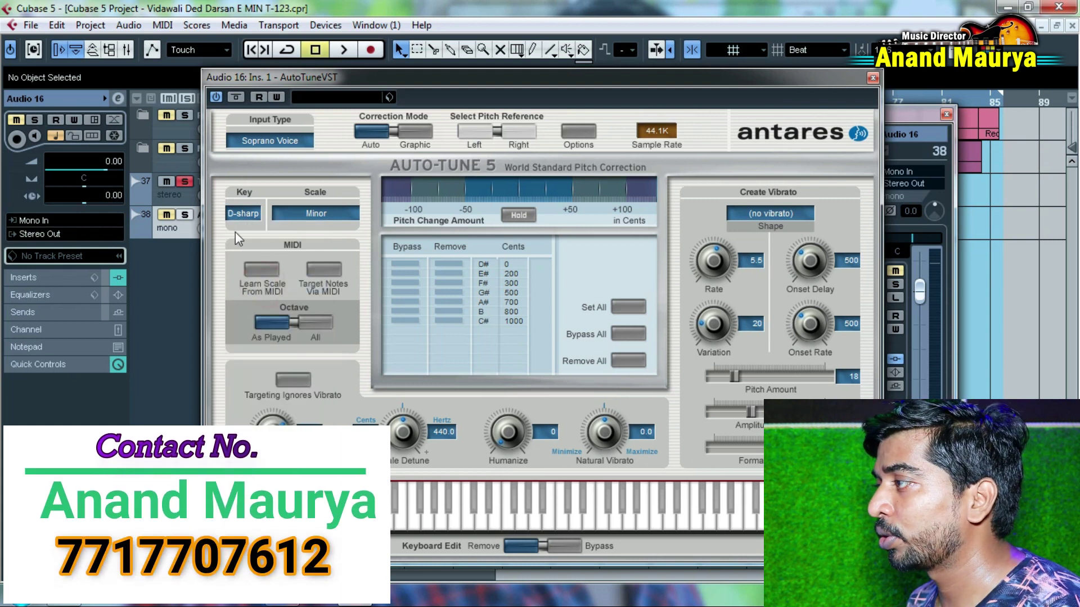
click(243, 216)
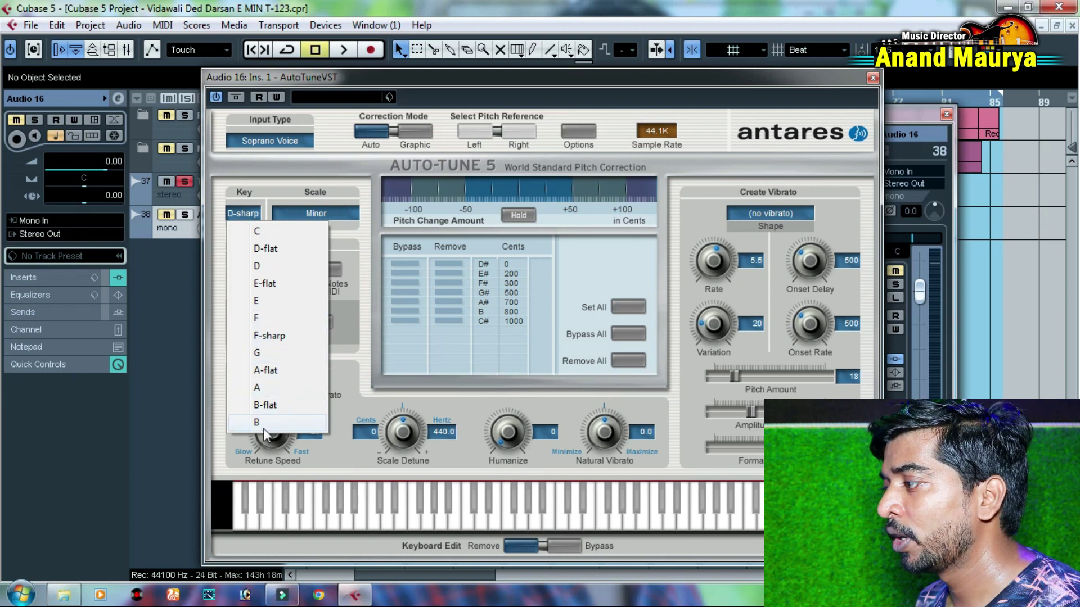
click(269, 337)
click(255, 212)
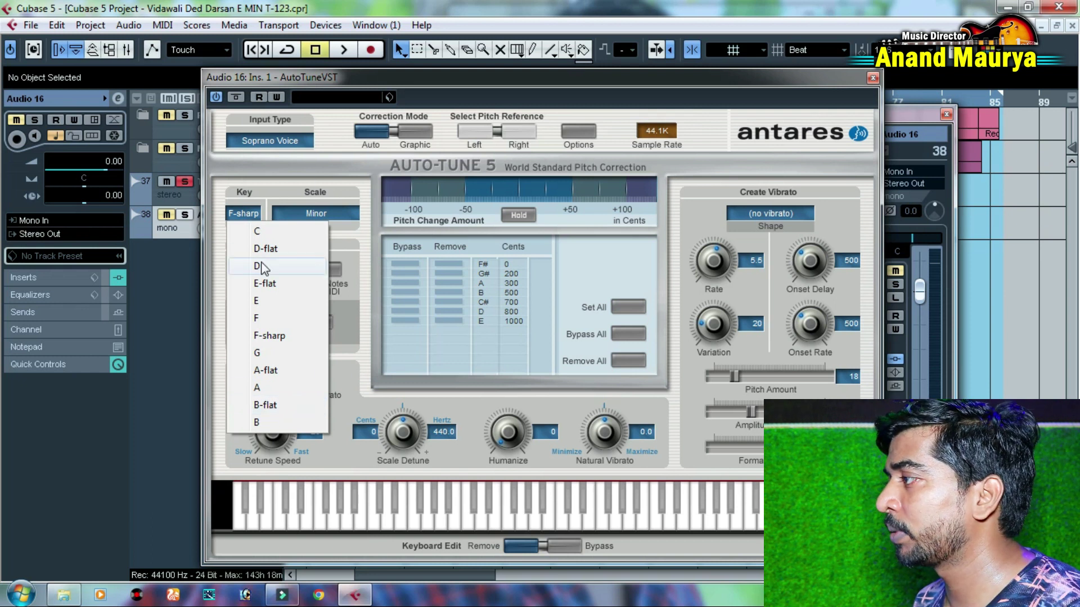
click(311, 171)
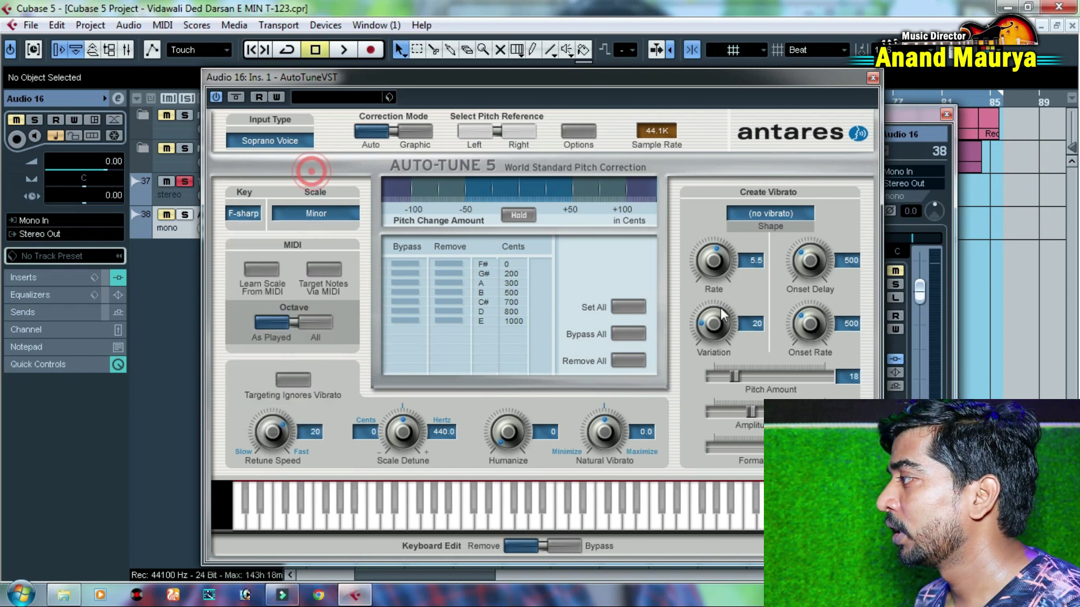
click(871, 78)
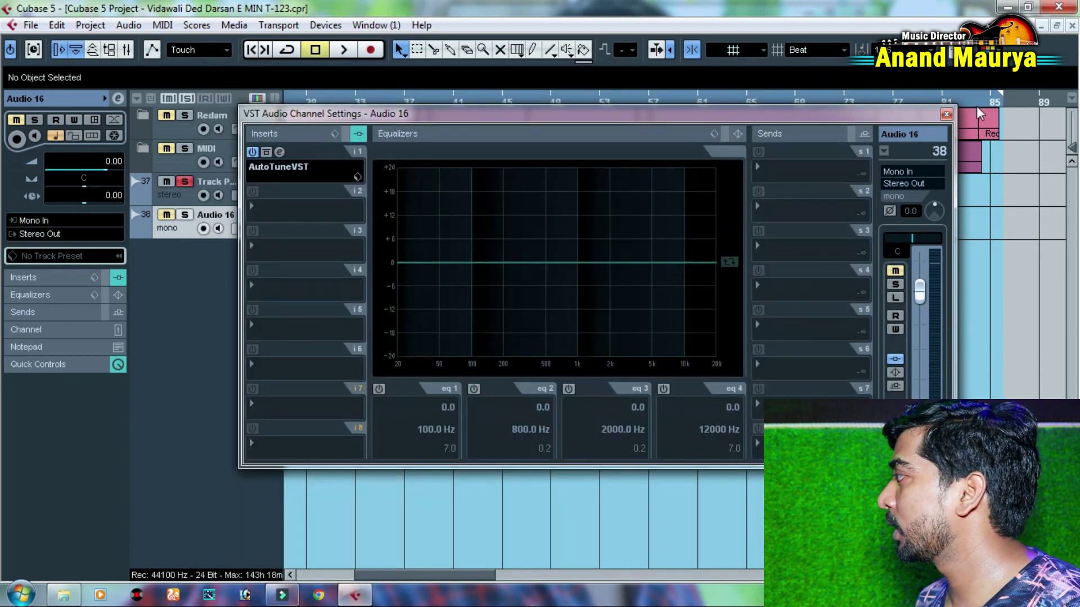
click(947, 114)
- Select the imported audio clip and audition its transposed sound from just after bar 2
click(458, 193)
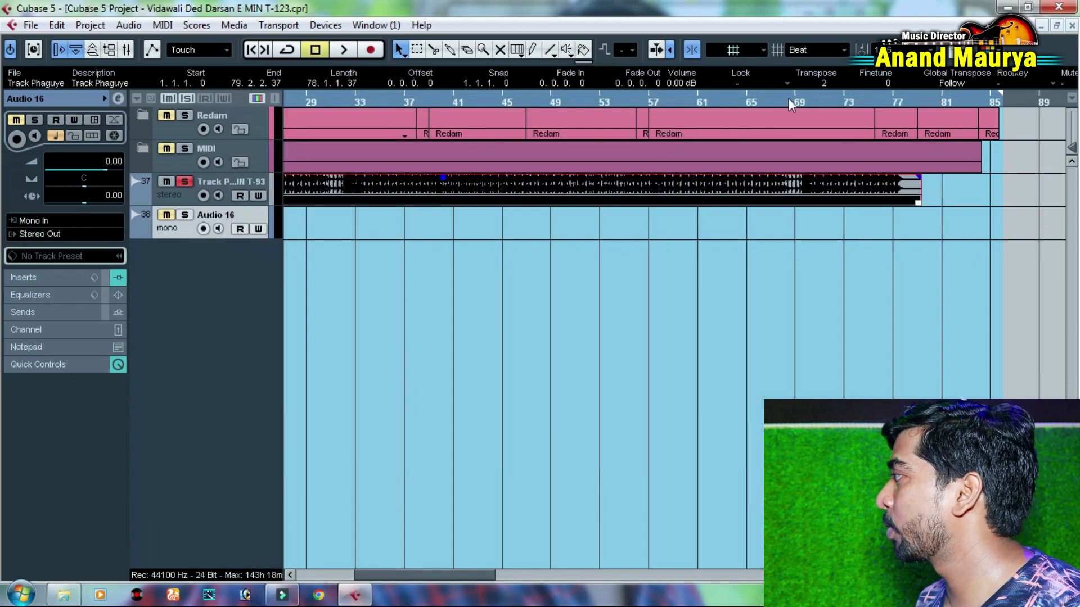
drag(313, 99, 356, 144)
key(space)
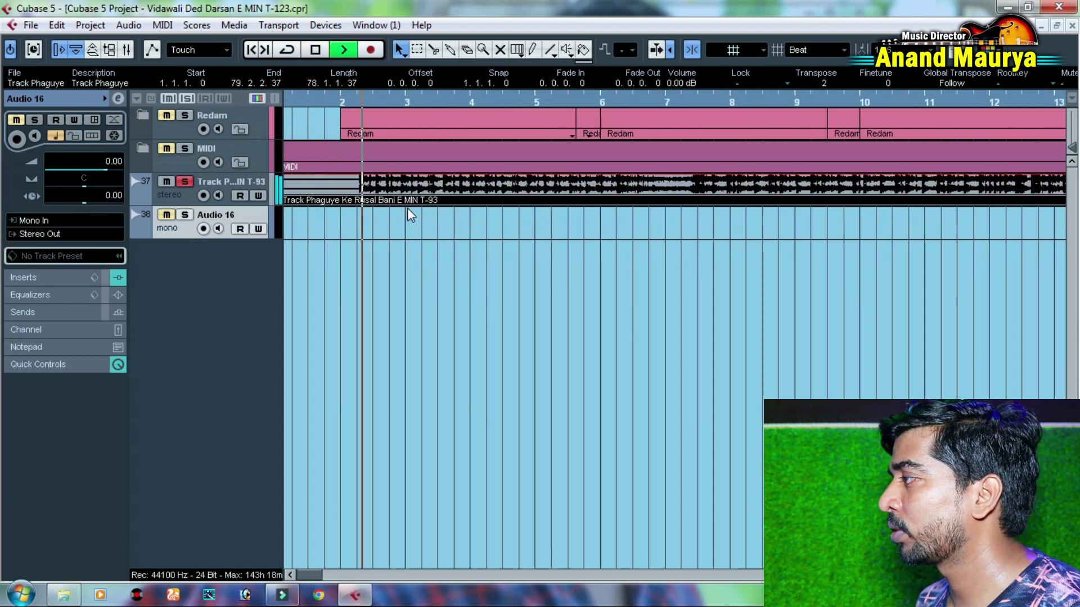
key(space)
- Reset the audio clip's transpose to 0 and listen to its original key
scroll(829, 82, down, 2)
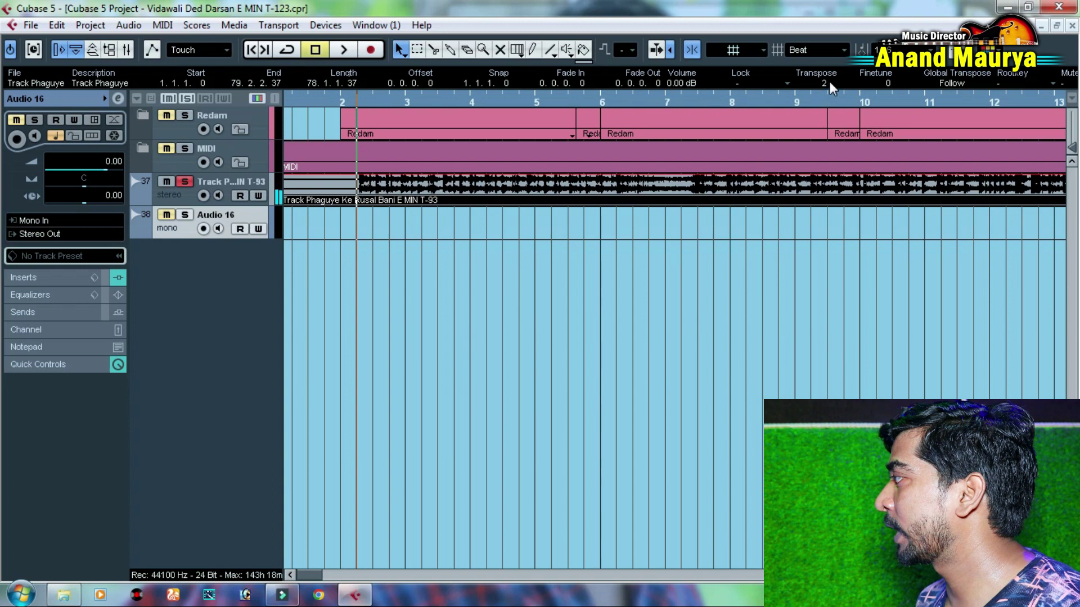
key(space)
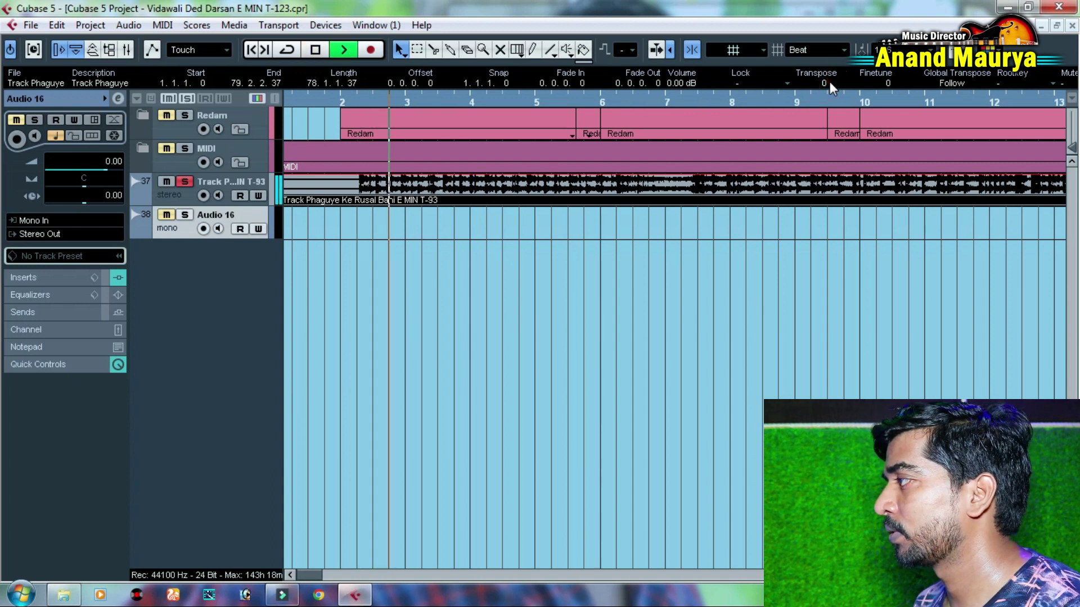
key(space)
- Raise the audio clip's transpose to 1 and on to 2 semitones, auditioning it at each value
scroll(829, 82, up, 1)
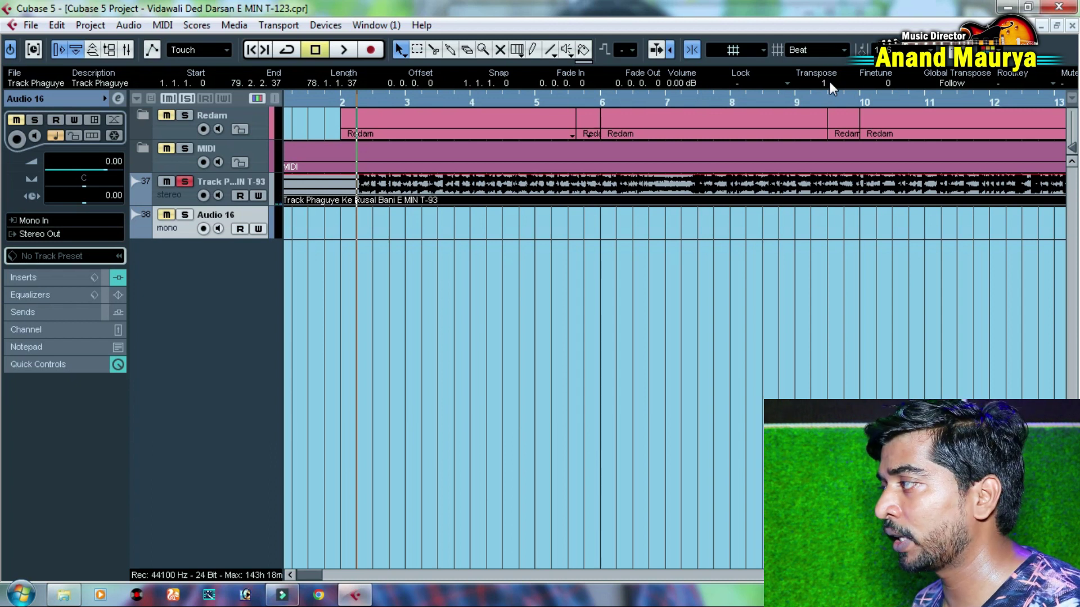
key(space)
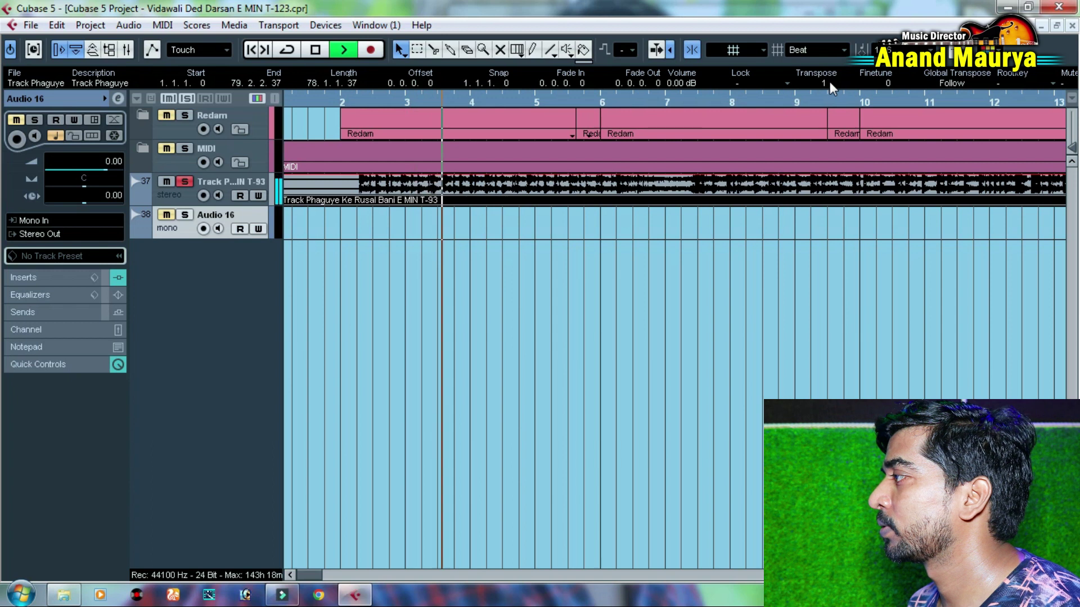
key(space)
scroll(829, 82, up, 1)
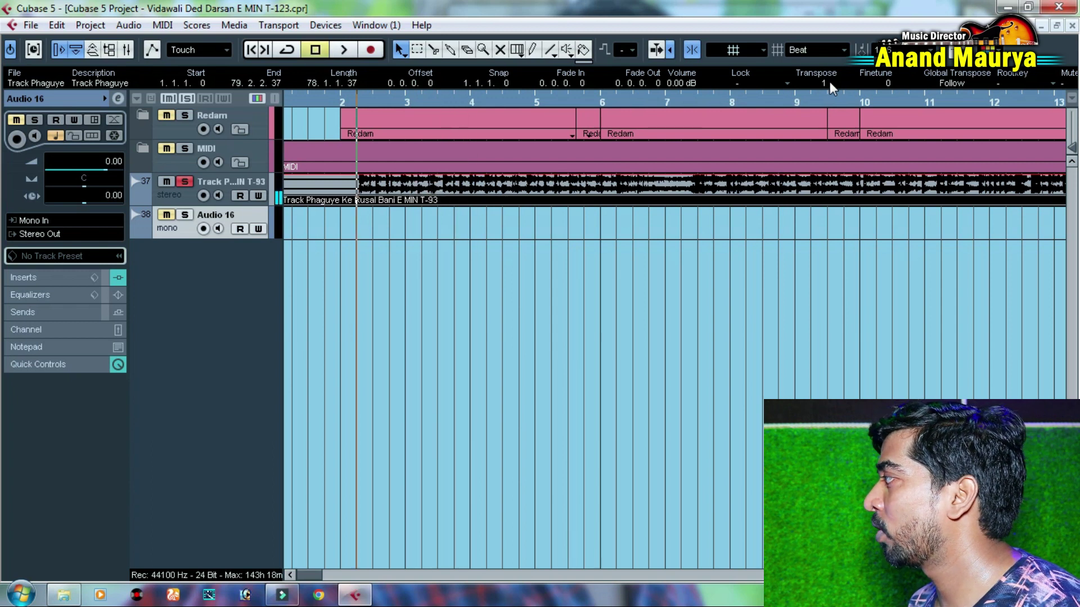
key(space)
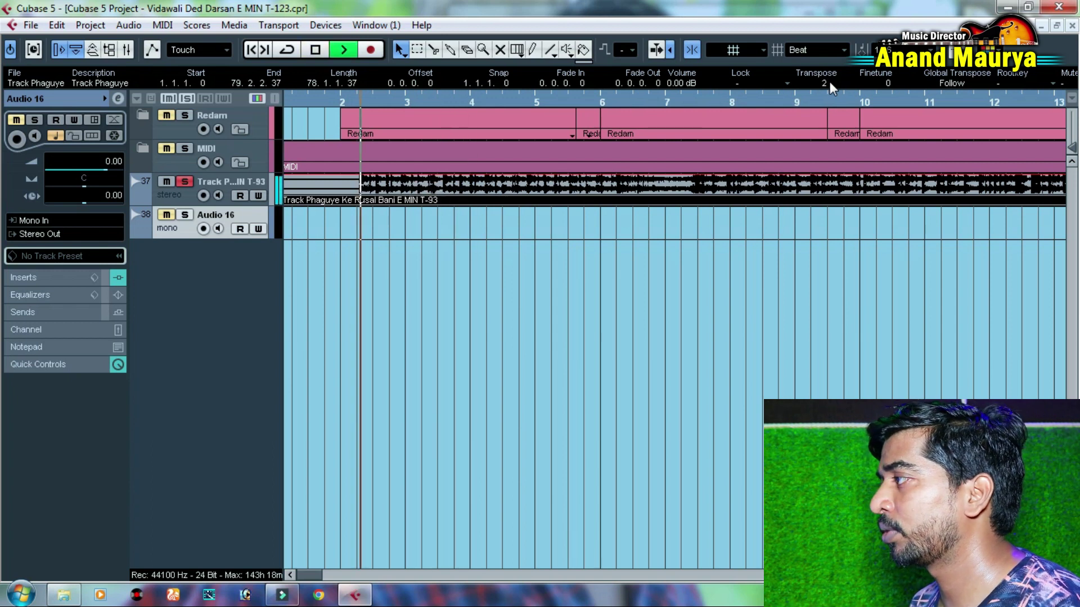
- Audition the transposed audio clip from just after bar 7, stop playback and reset its transpose to 0
click(680, 106)
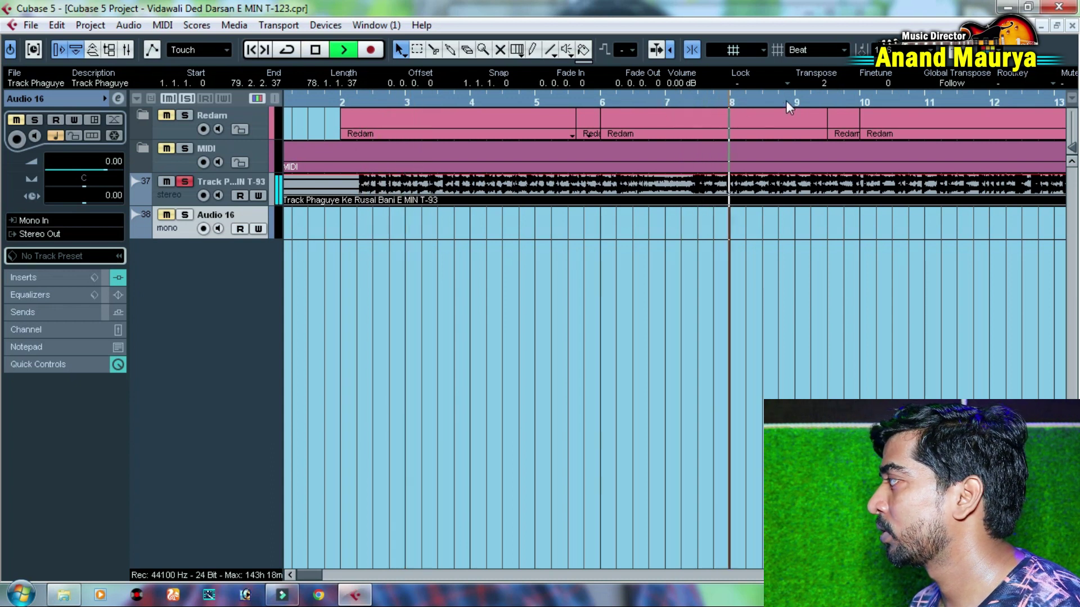
key(space)
scroll(822, 82, down, 2)
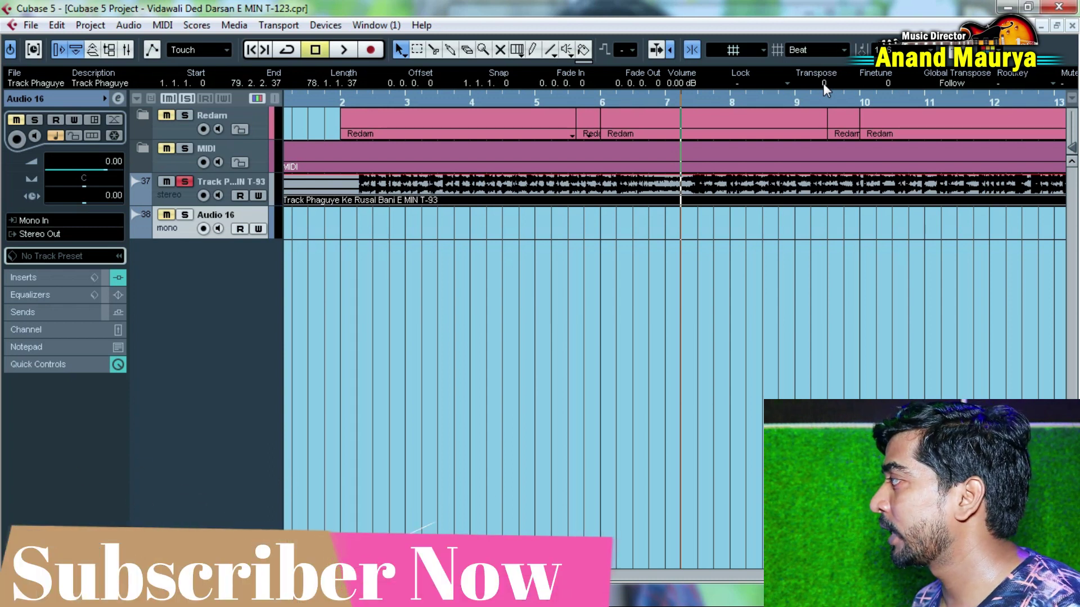
- Step the audio clip's transpose up to 1 and down to -1 semitone, and audition it at -1
scroll(823, 83, up, 1)
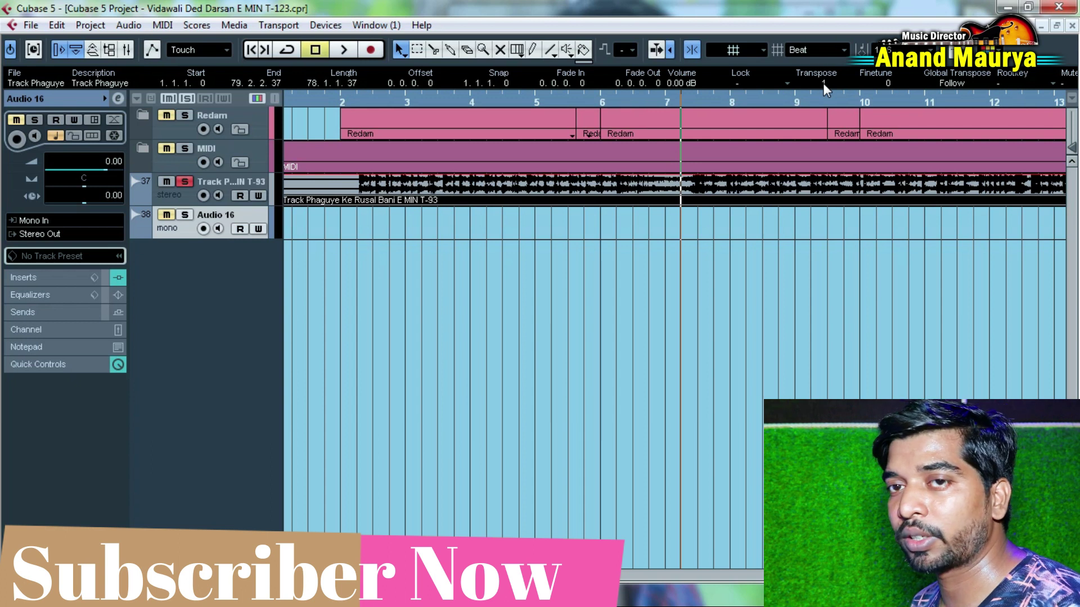
scroll(823, 84, down, 1)
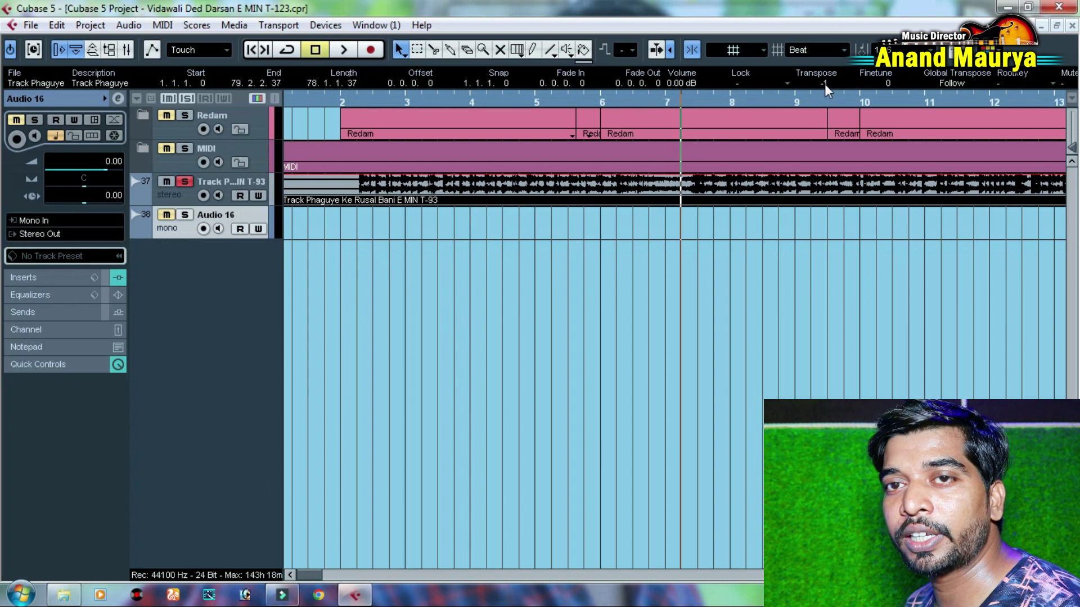
key(space)
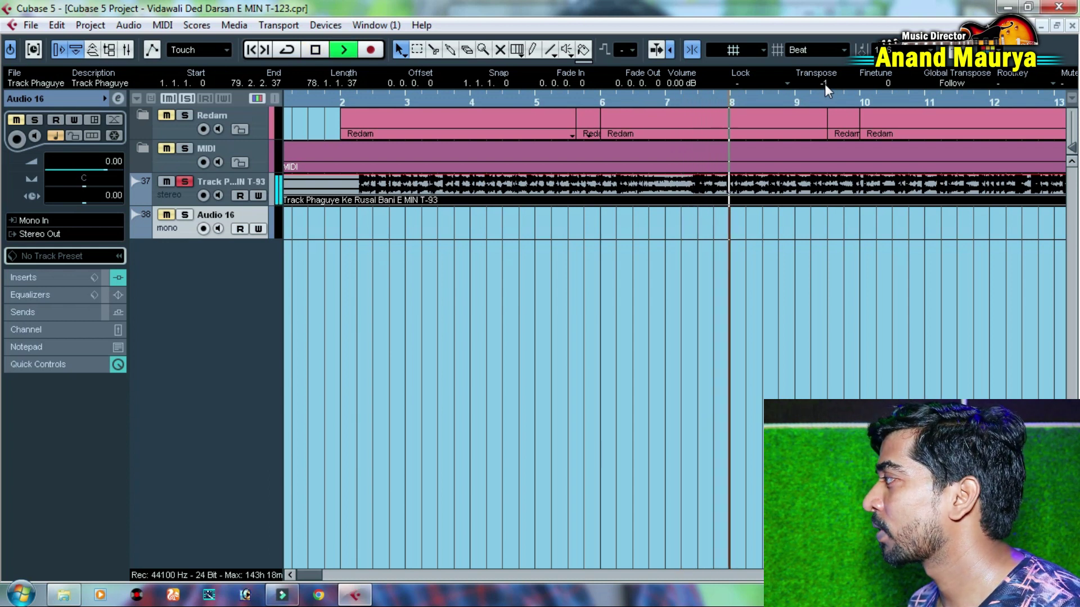
key(space)
- Lower the audio clip's transpose to -2 semitones and audition it twice from just after bar 7
scroll(824, 83, down, 1)
key(space)
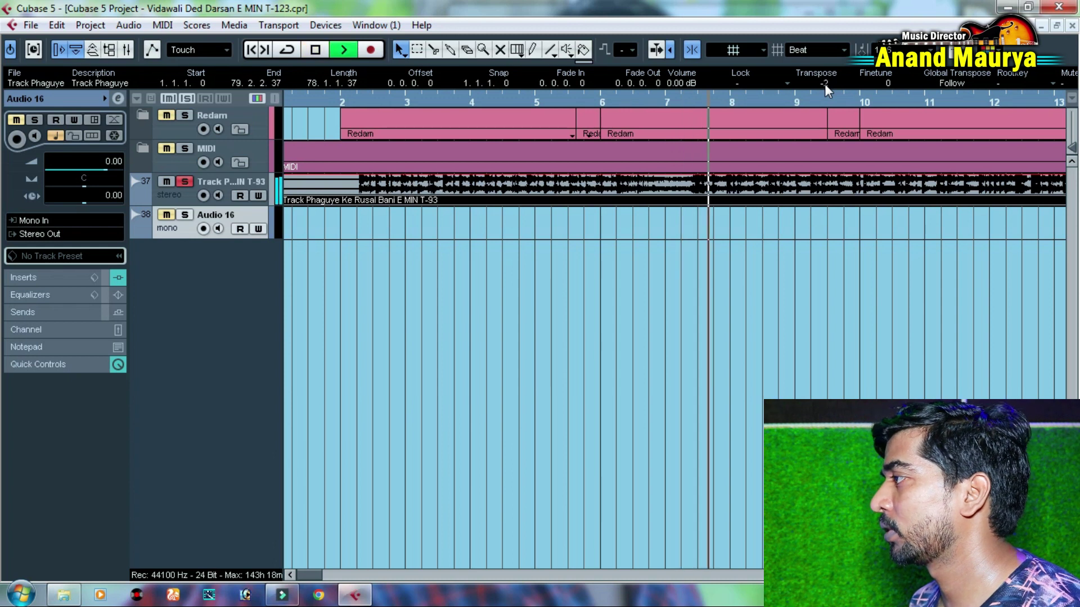
key(space)
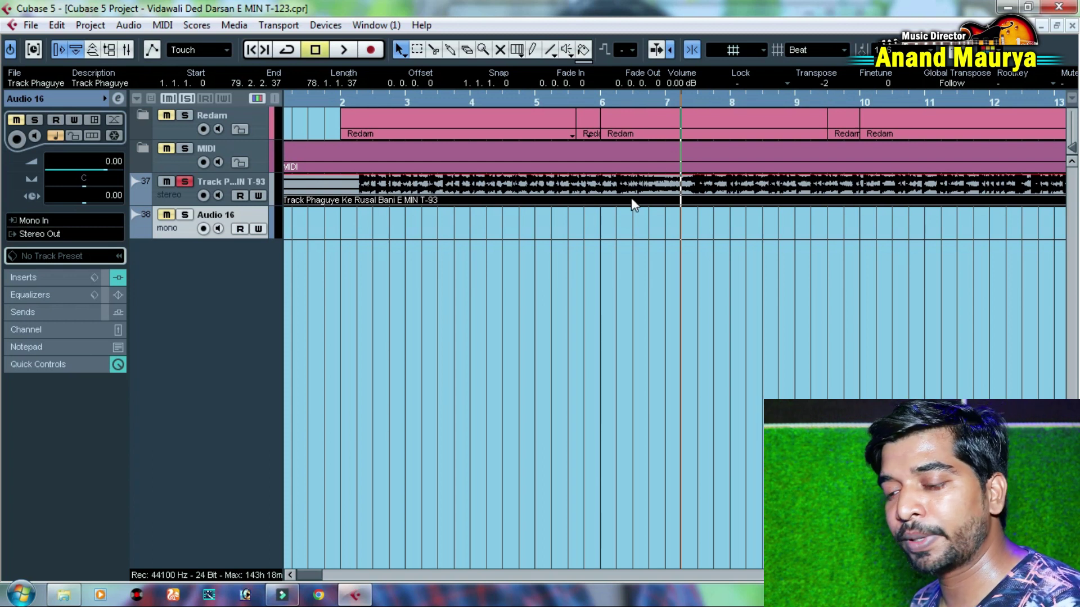
key(space)
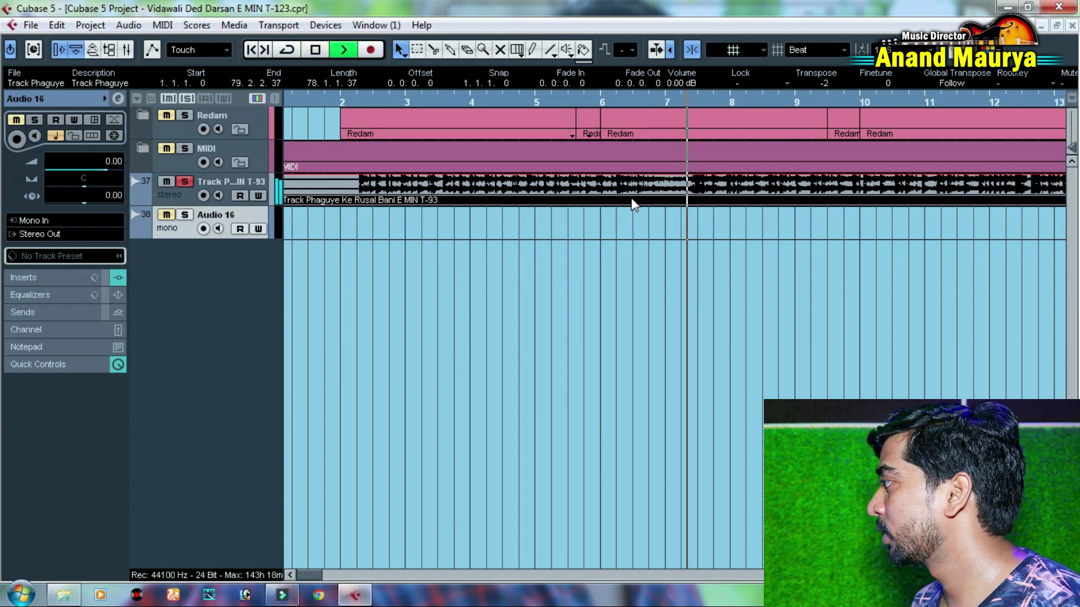
key(space)
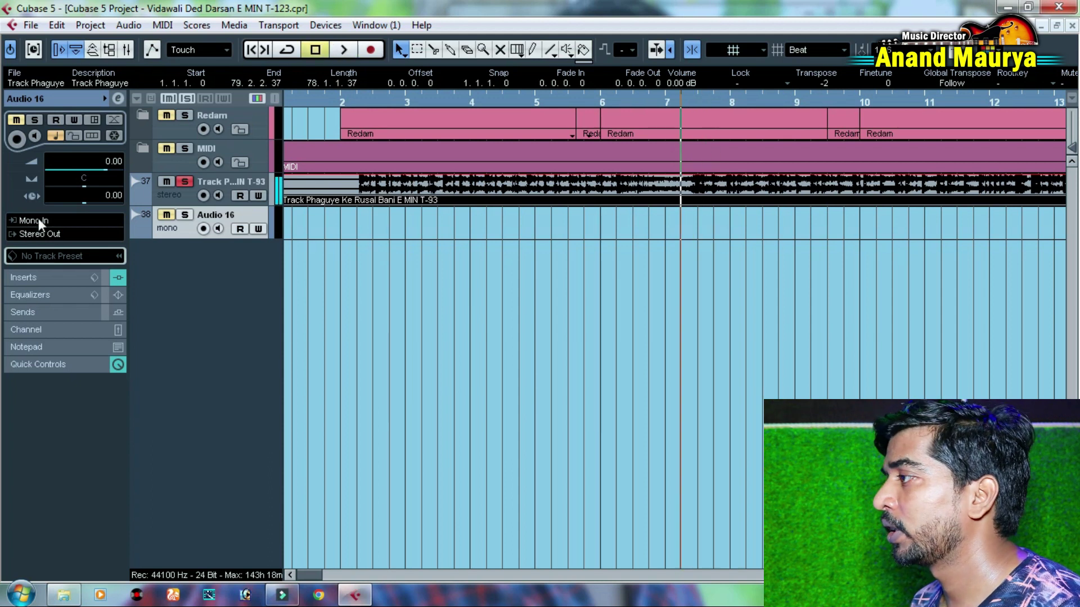
- Review the key list in the AutoTune plug-in on Audio 16, and close the plug-in and channel settings windows
click(117, 98)
click(279, 152)
click(247, 214)
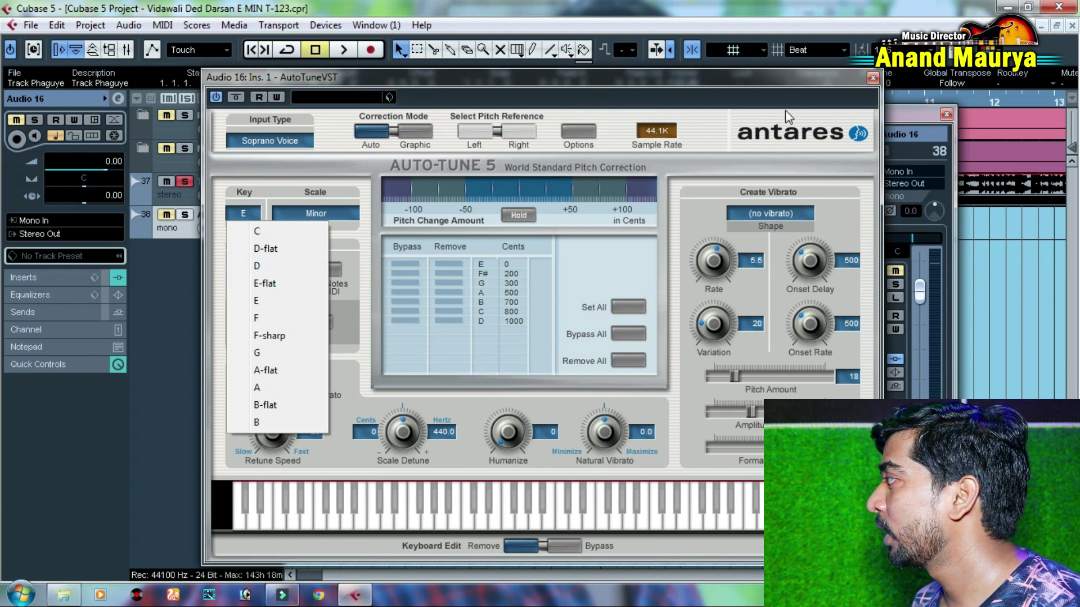
click(873, 78)
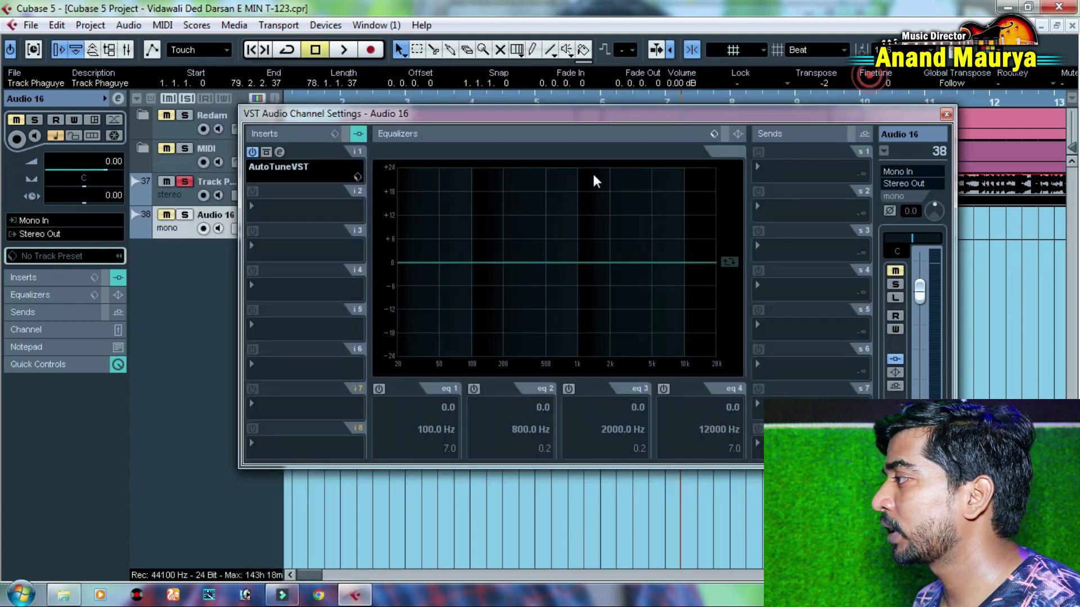
click(279, 152)
click(872, 77)
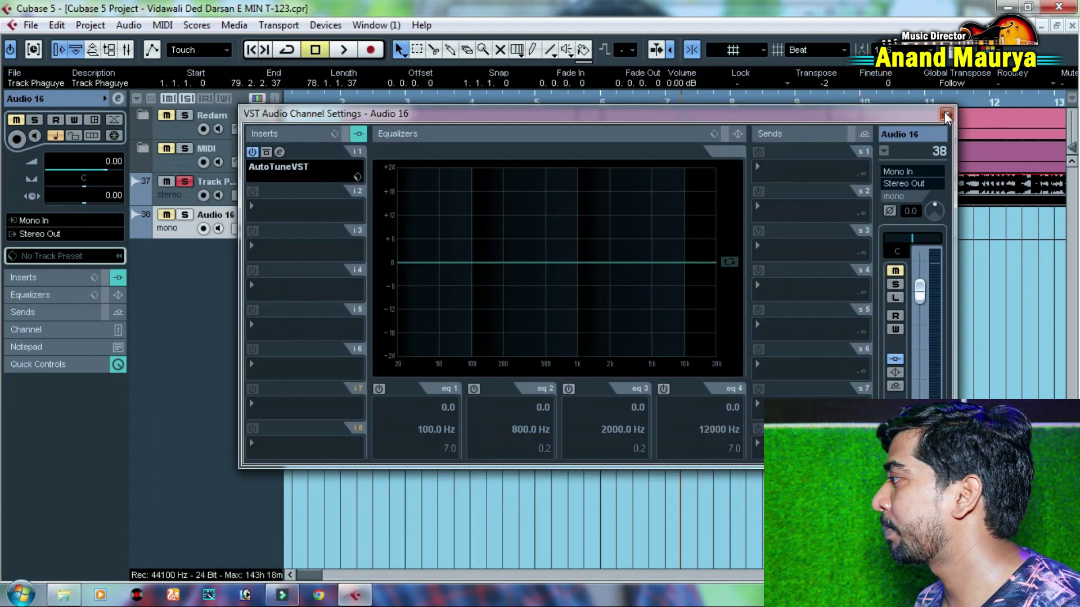
click(947, 116)
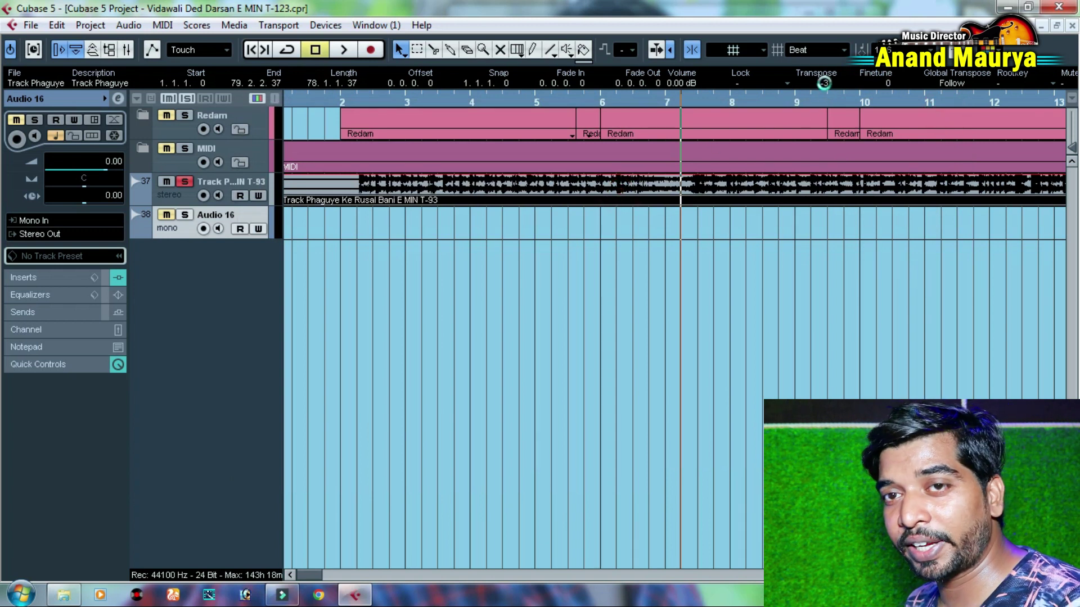
- Lower the audio clip's transpose to -3 semitones and audition it from just after bar 7
key(space)
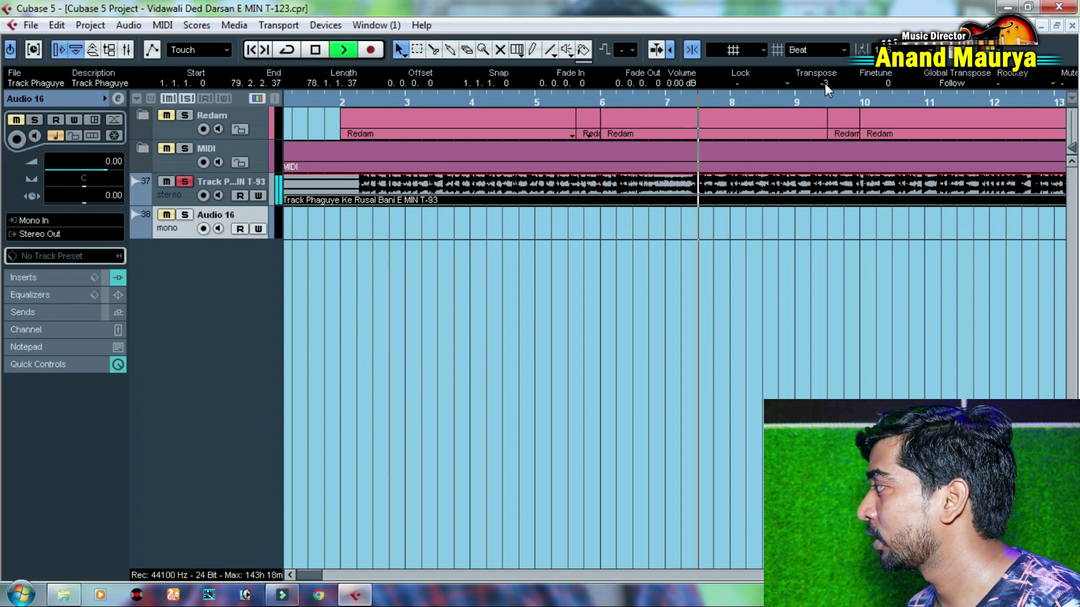
key(space)
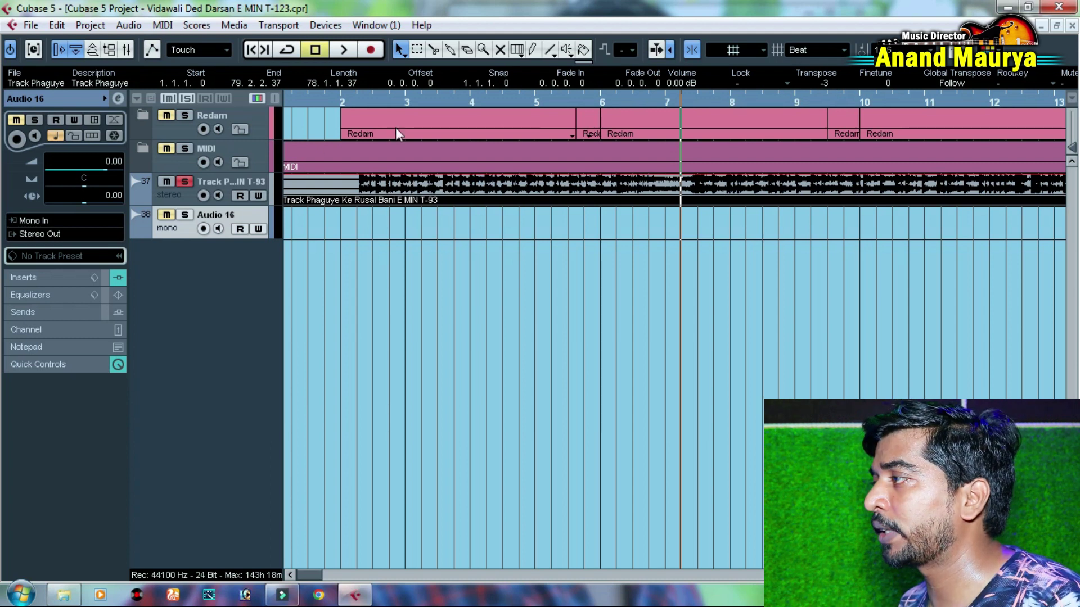
- Expand the MIDI folder track to view its instrument tracks and collapse it again
click(147, 150)
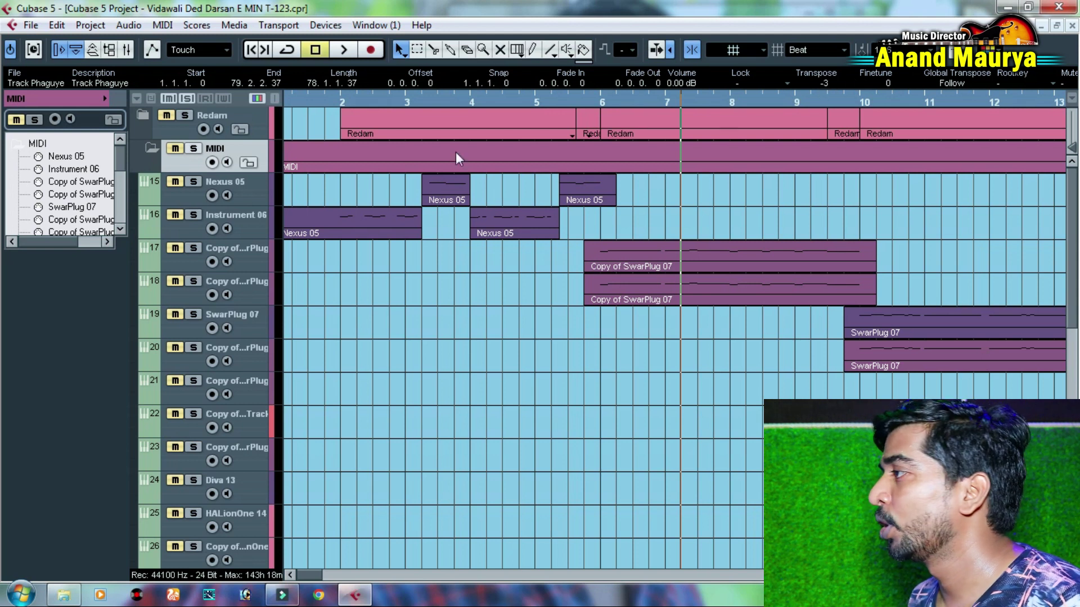
click(151, 149)
- Raise the audio clip's transpose to 8 semitones
scroll(824, 84, up, 3)
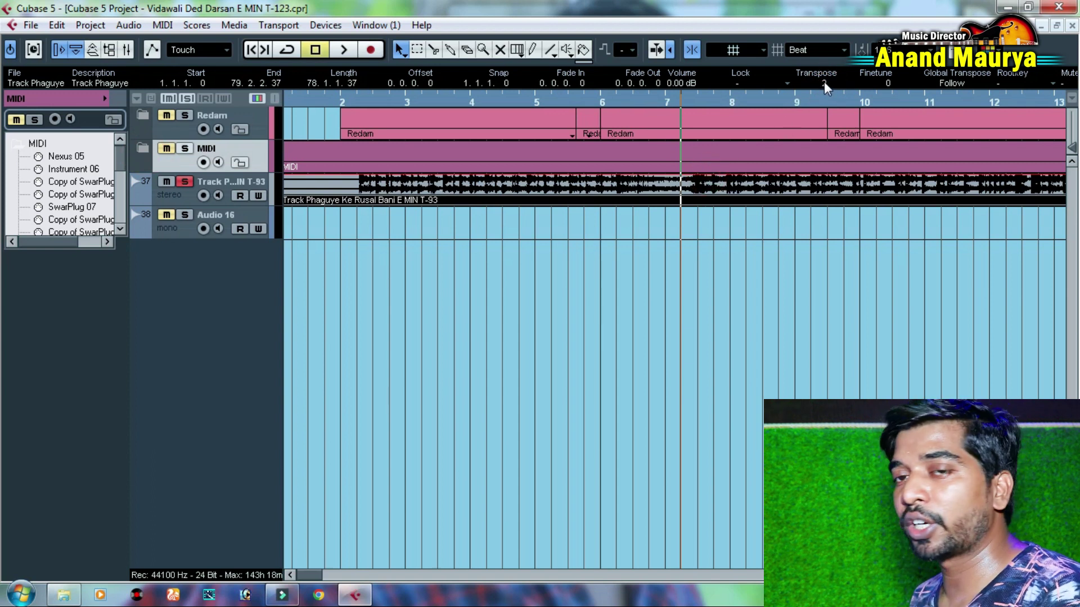
scroll(830, 83, down, 2)
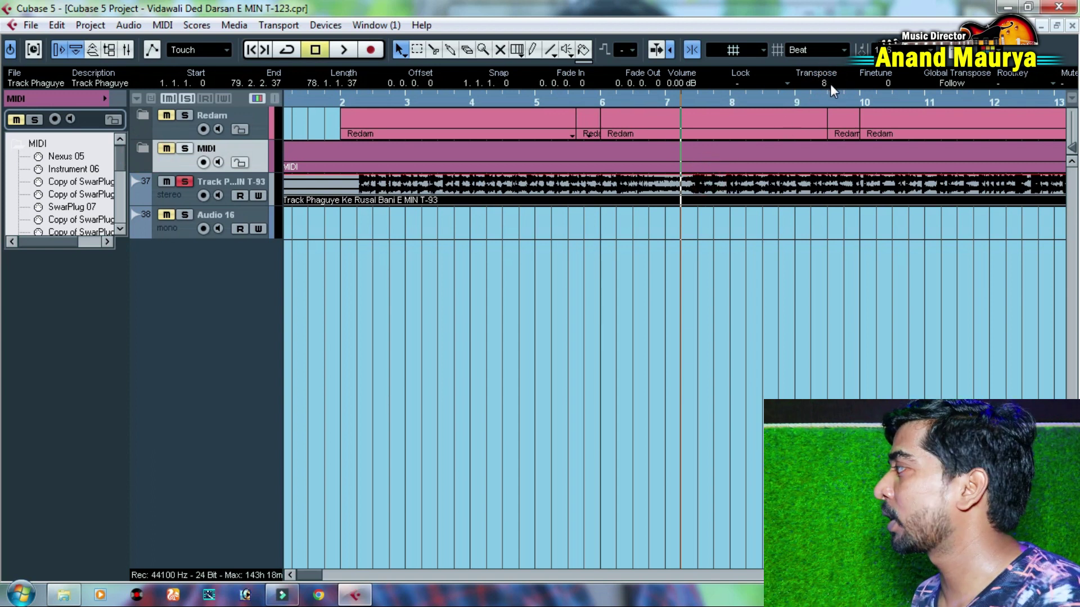